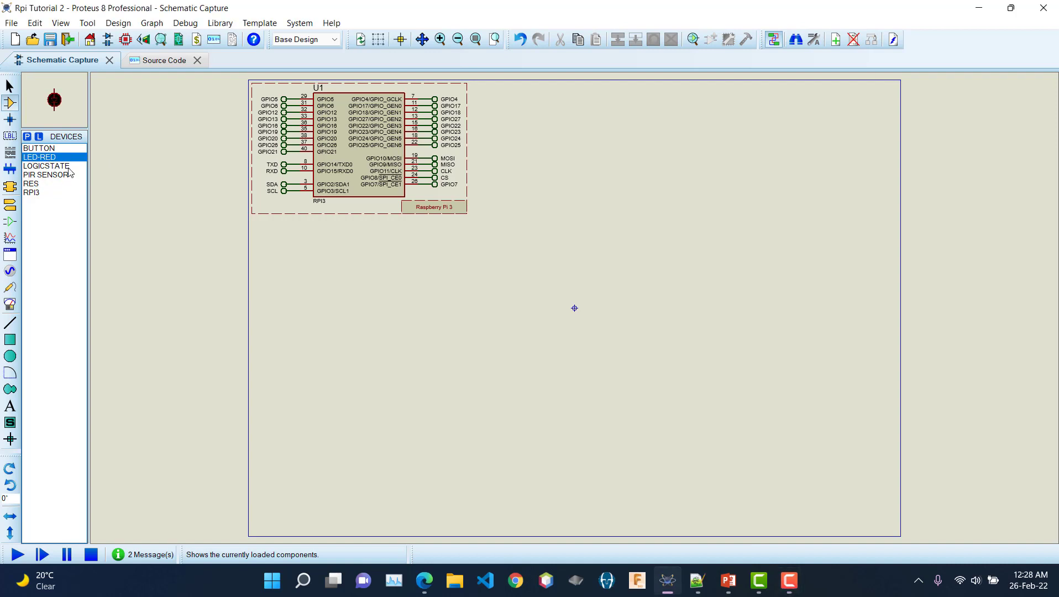
# Step: Preview the resistor, push button and logic state parts, then open the Pick Devices library
pyautogui.click(40, 184)
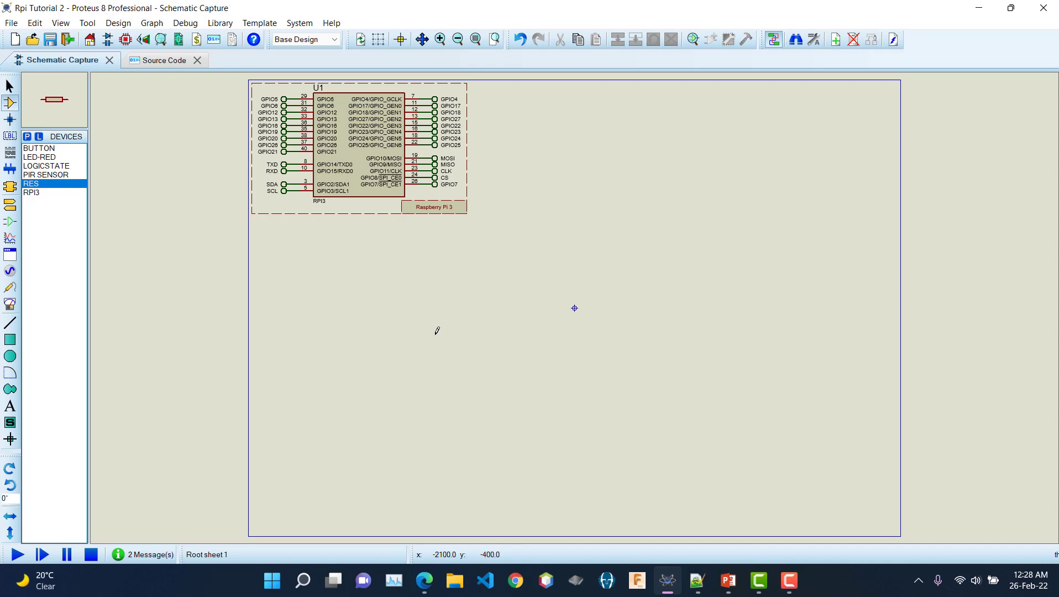
pyautogui.click(59, 149)
pyautogui.click(58, 166)
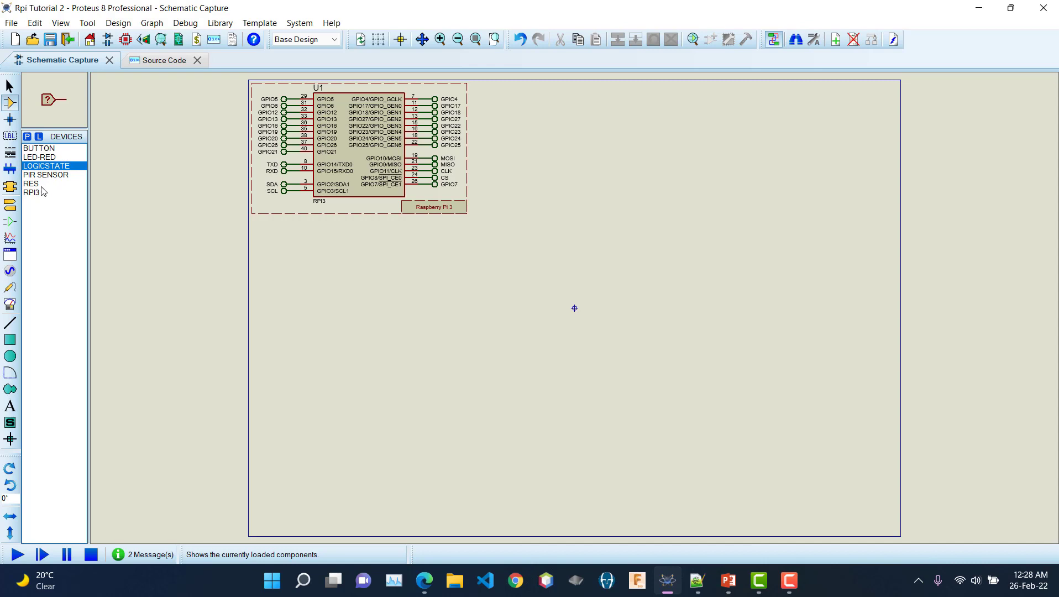
pyautogui.click(48, 184)
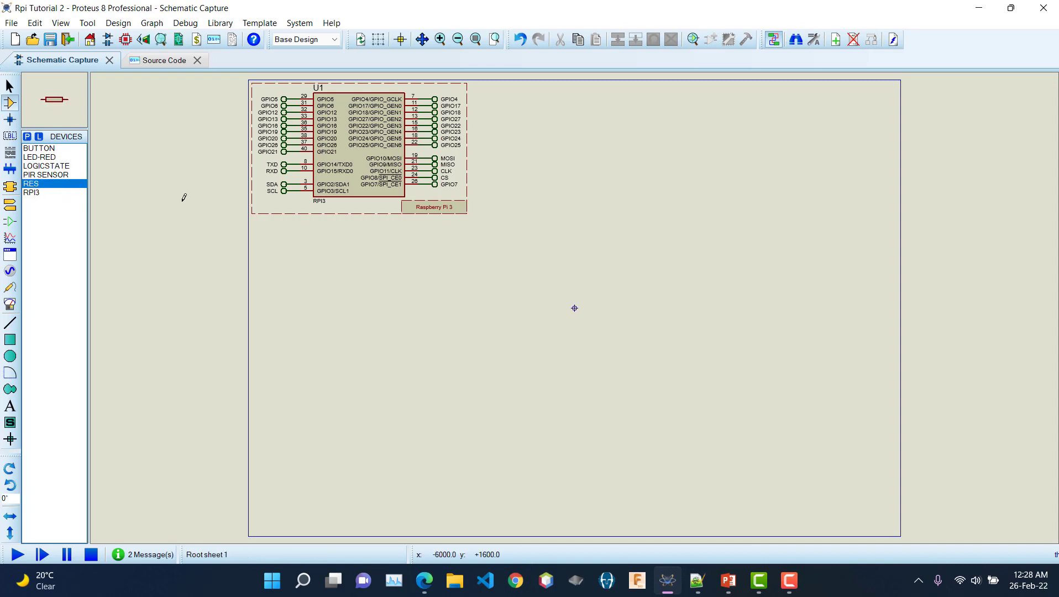
pyautogui.click(10, 107)
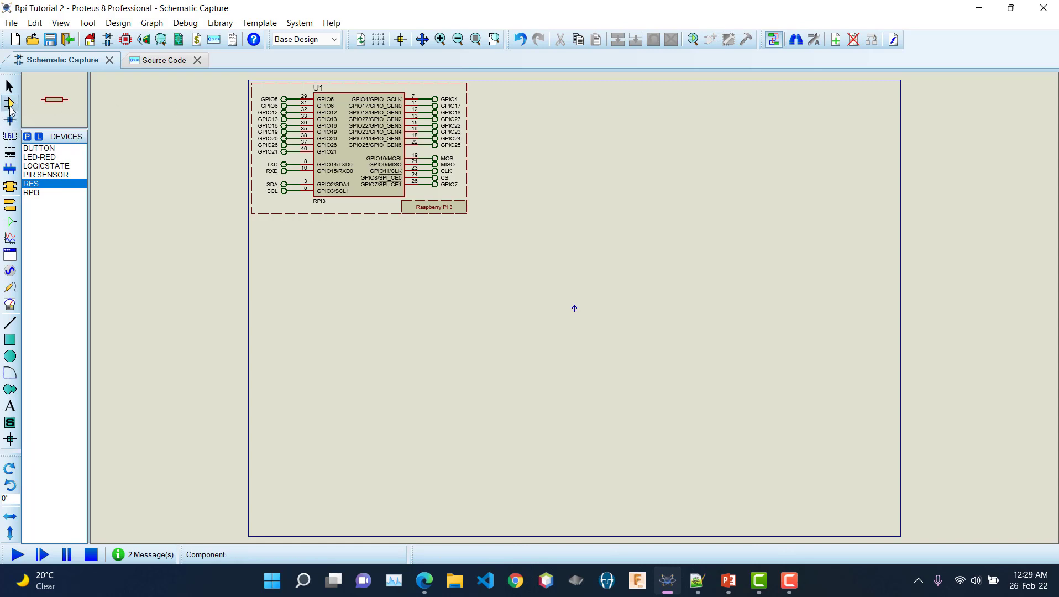
pyautogui.click(26, 138)
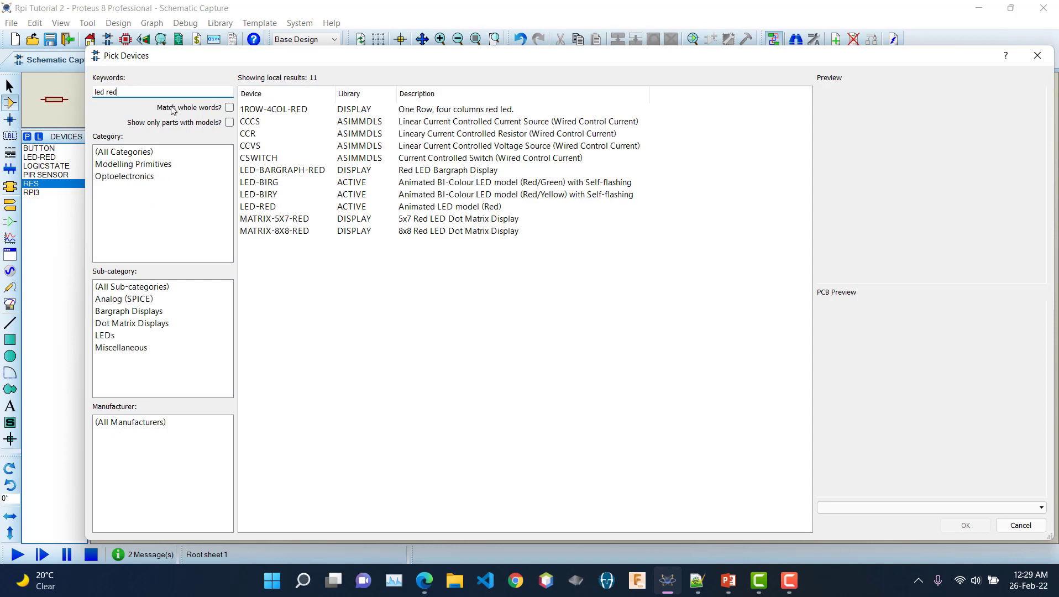
# Step: Preview the LED-RED part, then change the search keywords to look up resistors
pyautogui.click(292, 207)
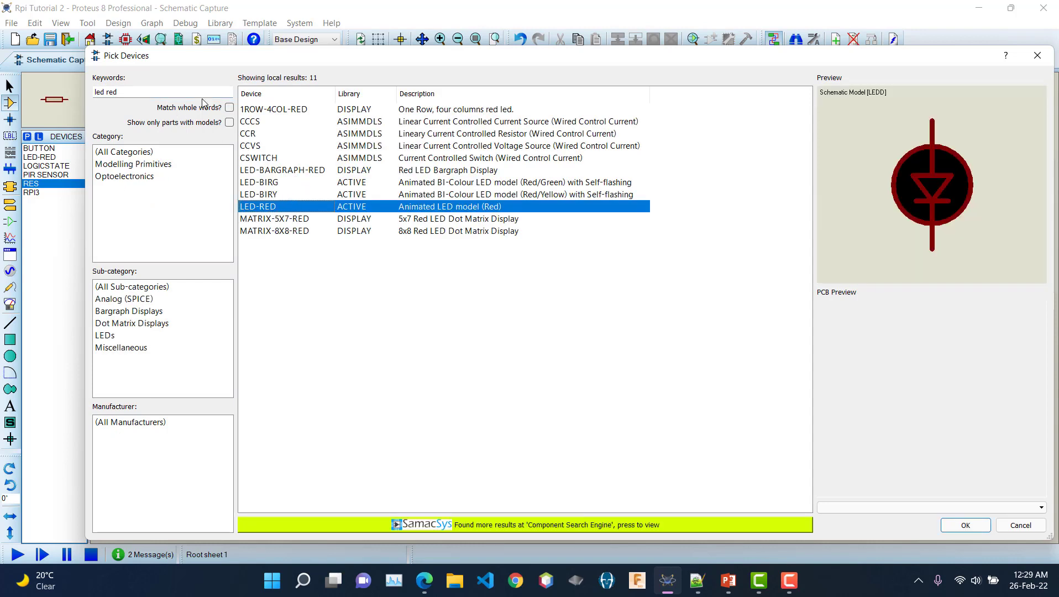
pyautogui.click(138, 97)
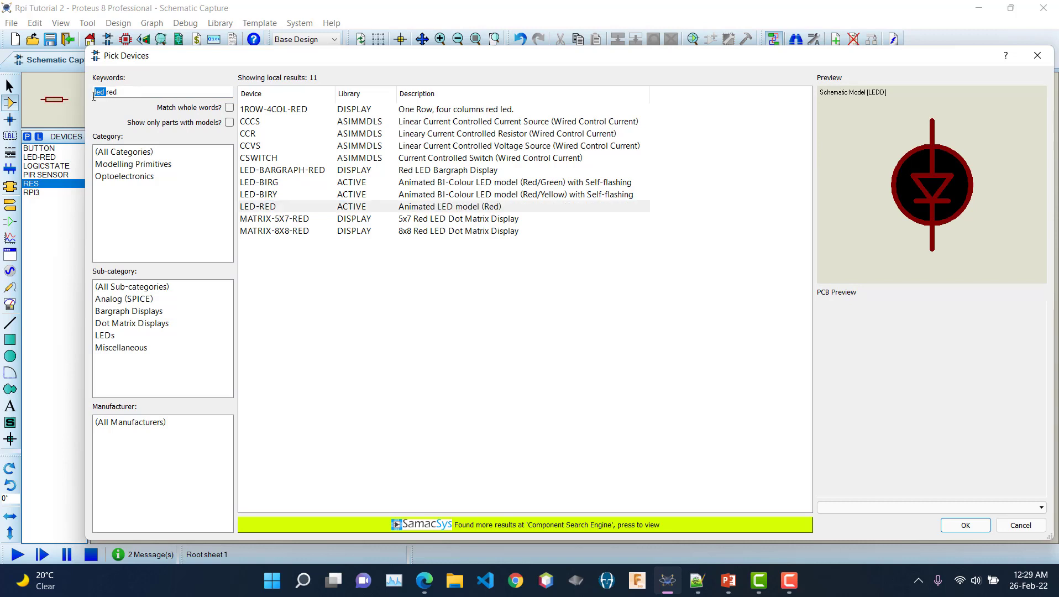
pyautogui.doubleClick(144, 96)
pyautogui.press('BackSpace')
pyautogui.press('BackSpace')
pyautogui.press('BackSpace')
pyautogui.press('BackSpace')
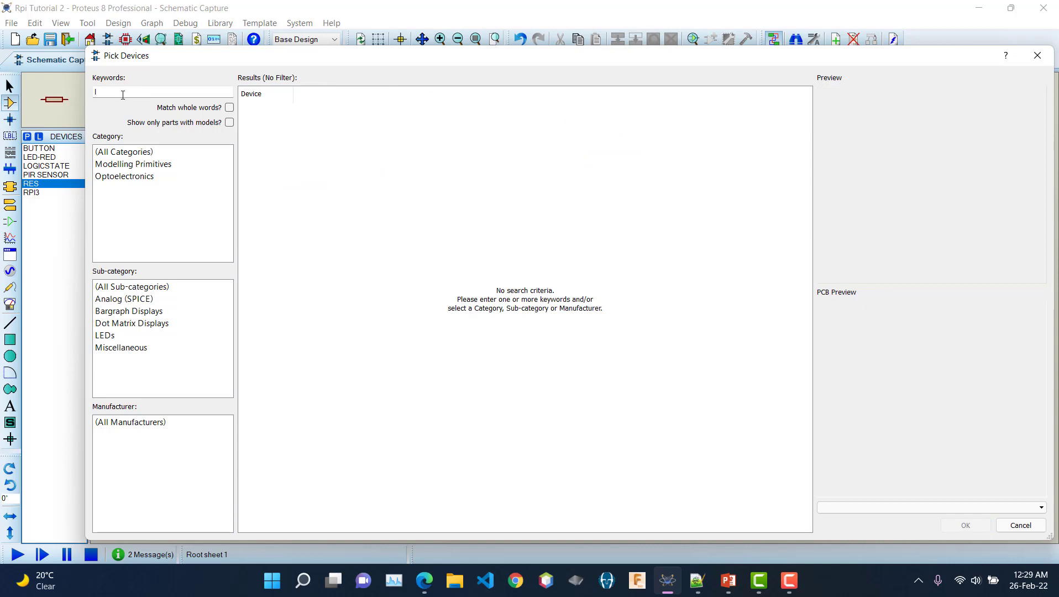
pyautogui.write('res')
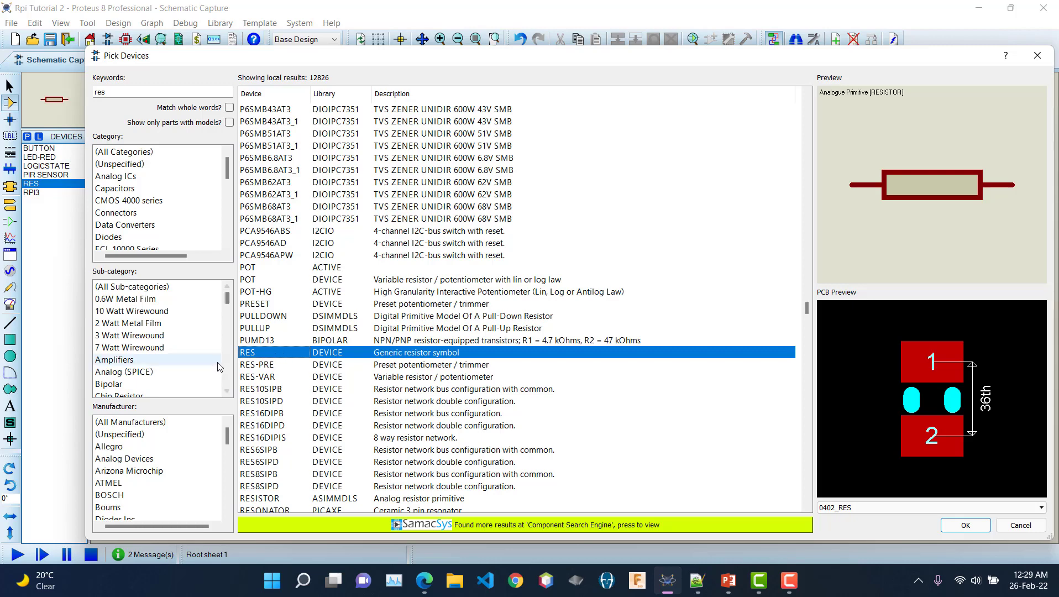
# Step: Search for a button, preview the BUTTON part, and close Pick Devices without adding anything
pyautogui.click(115, 93)
pyautogui.press('BackSpace')
pyautogui.press('BackSpace')
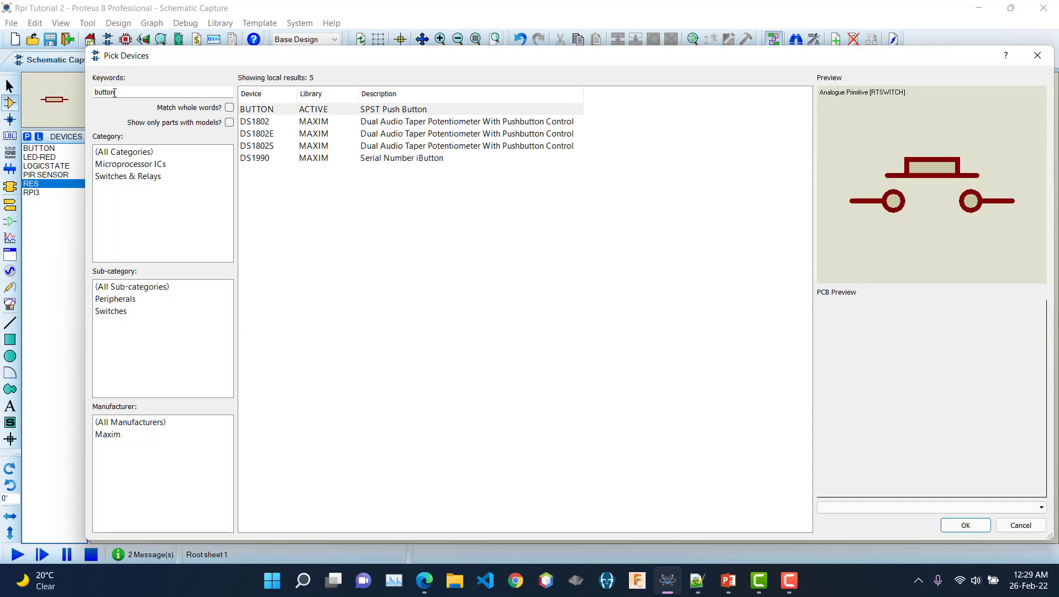
pyautogui.click(440, 110)
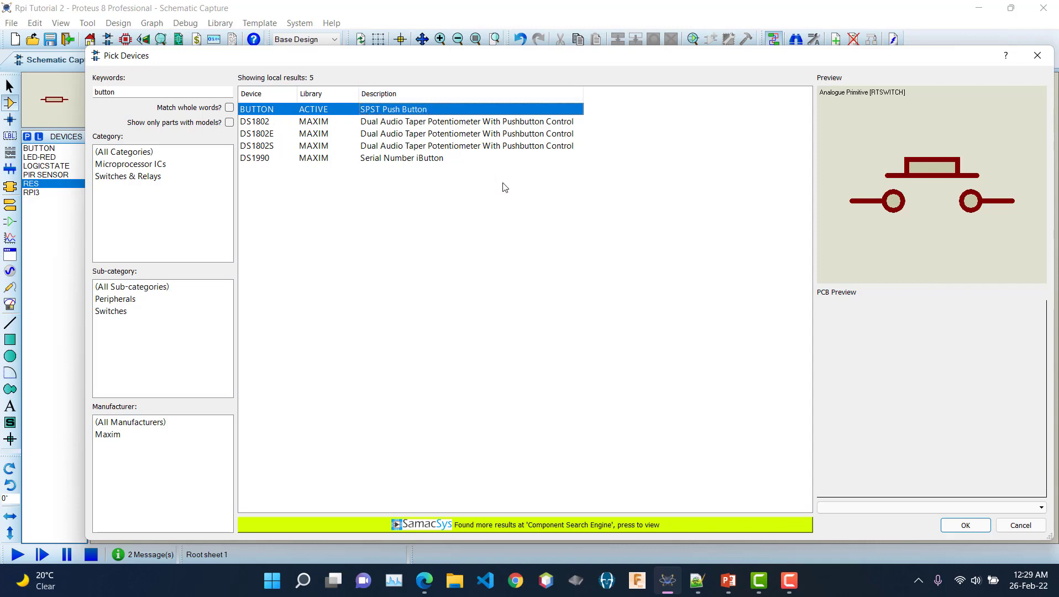
pyautogui.click(1037, 57)
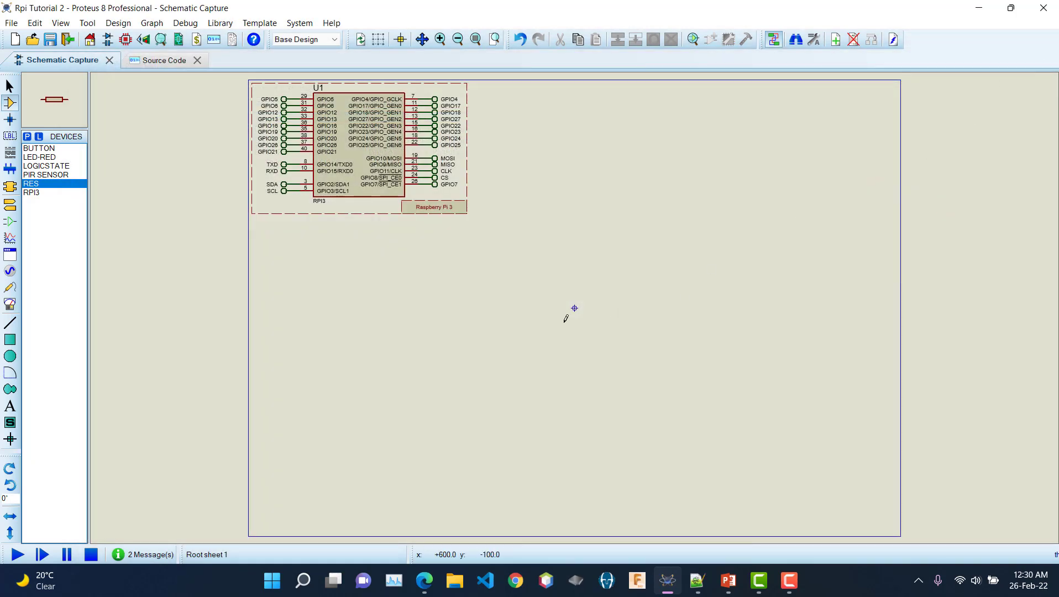
# Step: Place red LED D1 right of the Raspberry Pi and a vertical resistor R1 below it
pyautogui.click(39, 157)
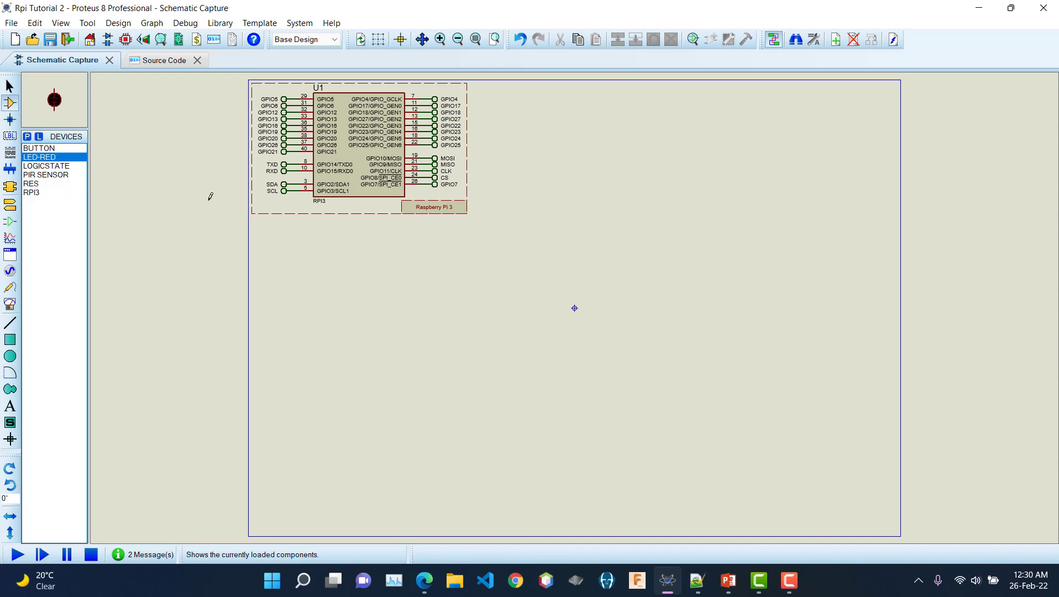
pyautogui.click(579, 166)
pyautogui.click(588, 177)
pyautogui.click(31, 185)
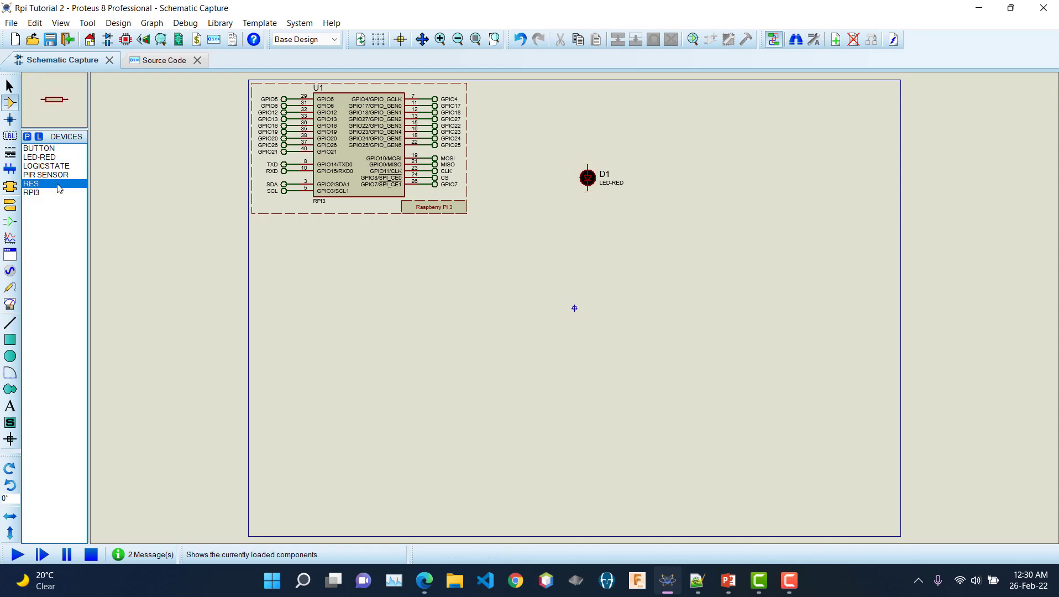
pyautogui.click(602, 212)
pyautogui.click(590, 224)
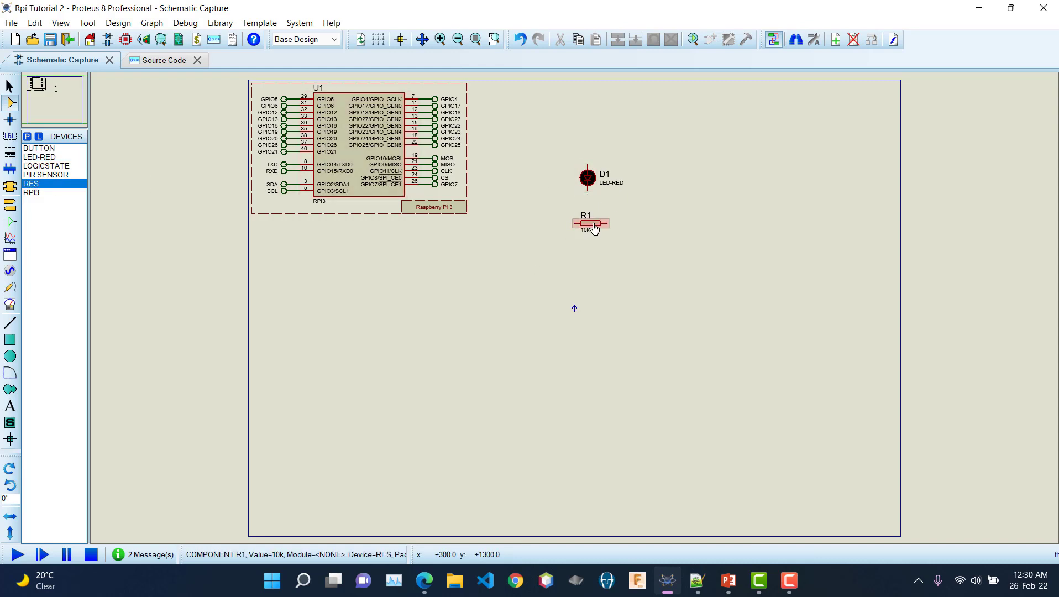
pyautogui.rightClick(592, 227)
pyautogui.click(679, 259)
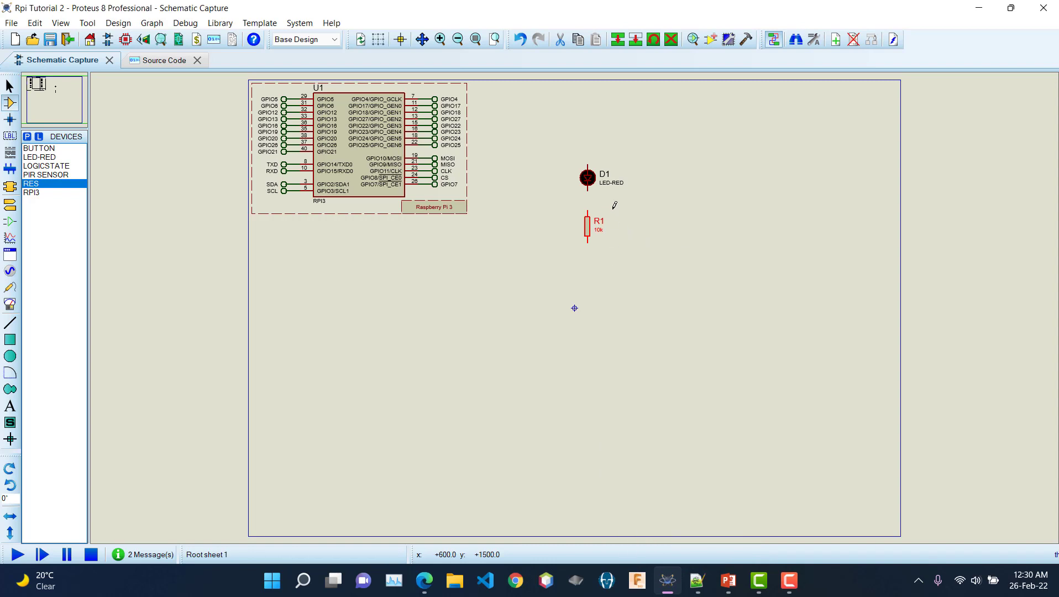
# Step: Wire D1 to R1, then add a ground terminal wired to R1's bottom pin
pyautogui.click(616, 207)
pyautogui.click(588, 190)
pyautogui.click(589, 209)
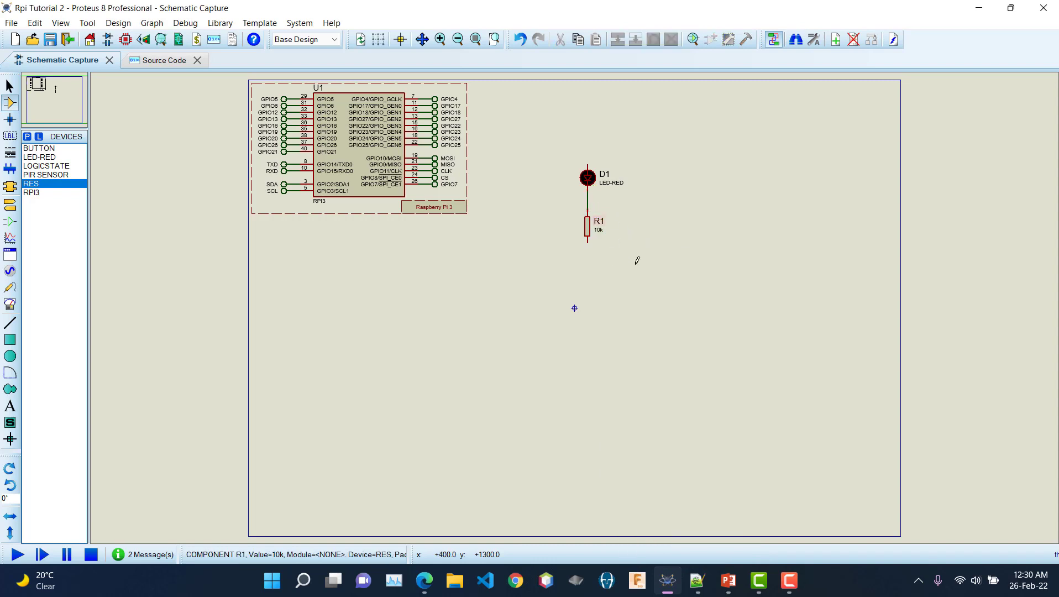
pyautogui.rightClick(609, 255)
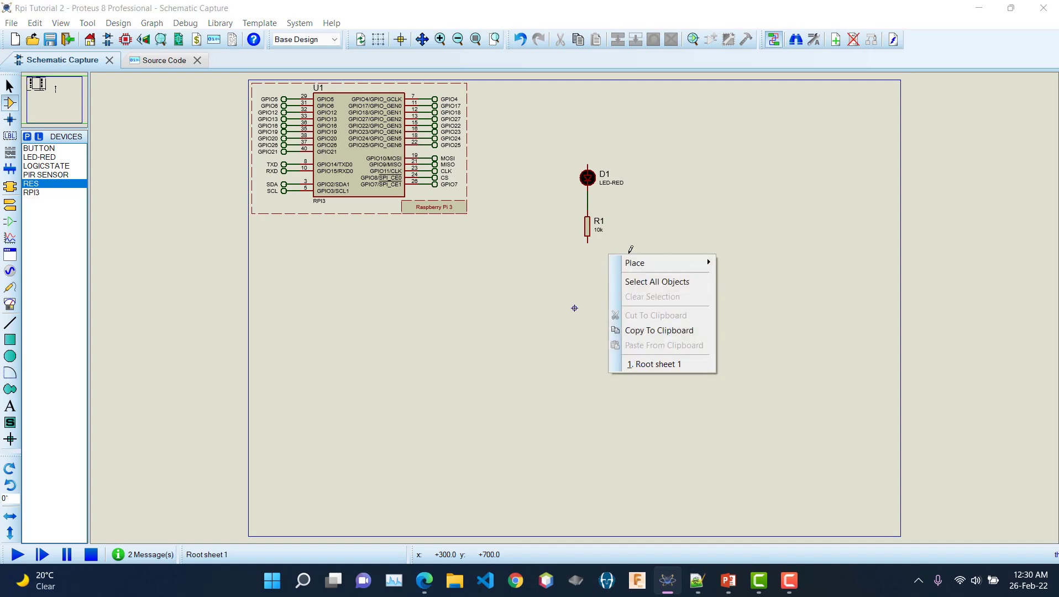
pyautogui.moveTo(676, 267)
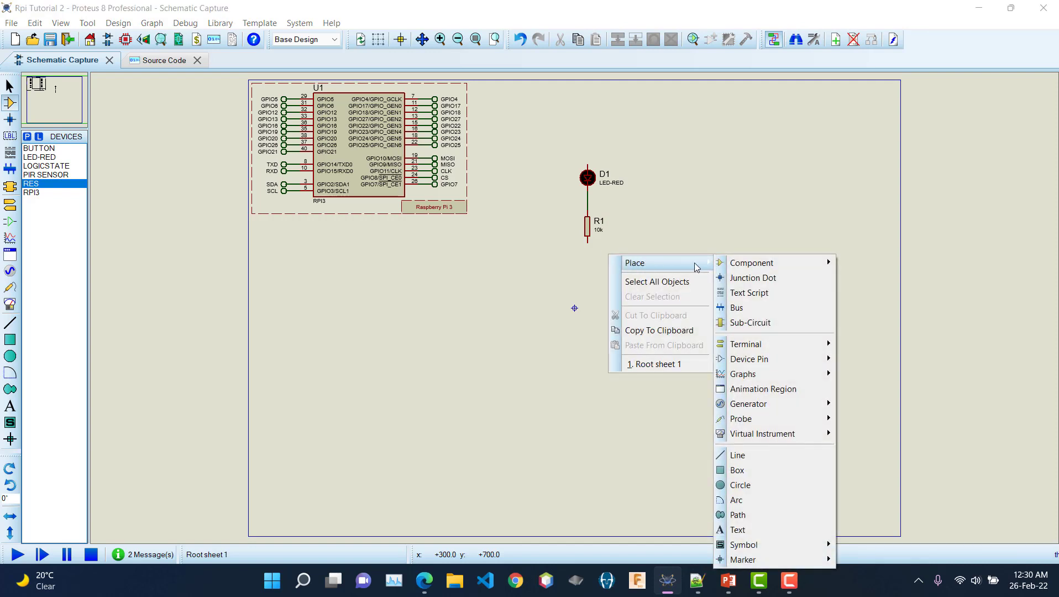
pyautogui.moveTo(770, 346)
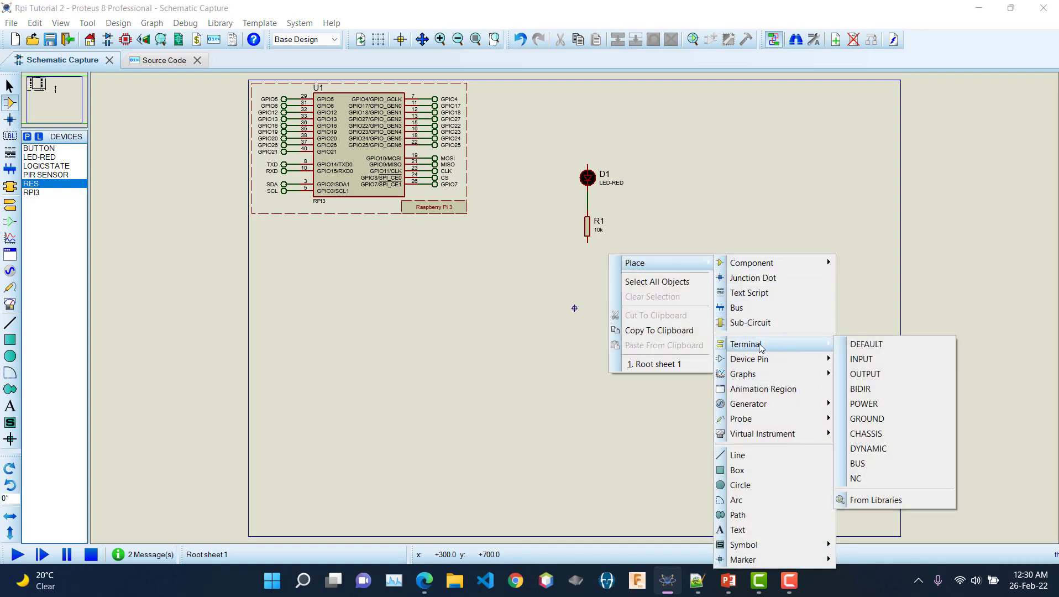
pyautogui.click(885, 419)
pyautogui.click(588, 243)
pyautogui.click(588, 265)
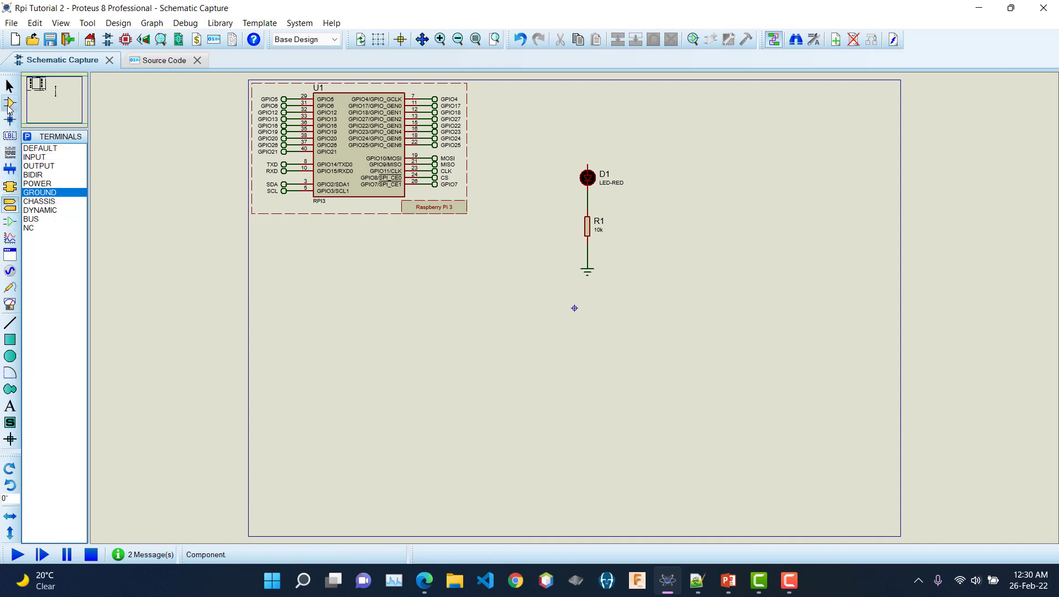
pyautogui.click(9, 105)
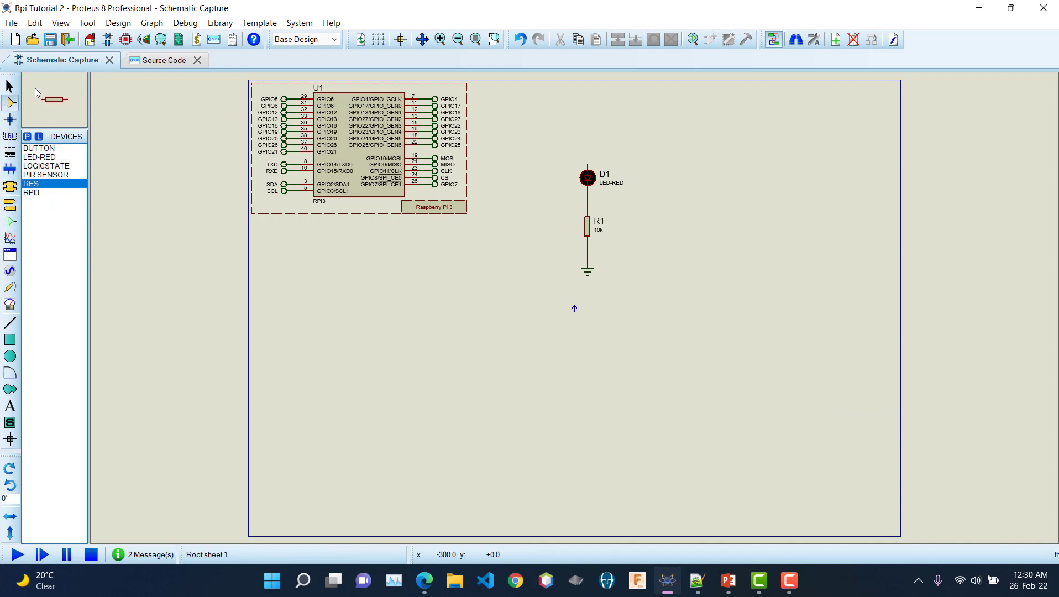
# Step: Place a default terminal above LED D1, wire it to the anode, and select it
pyautogui.click(10, 205)
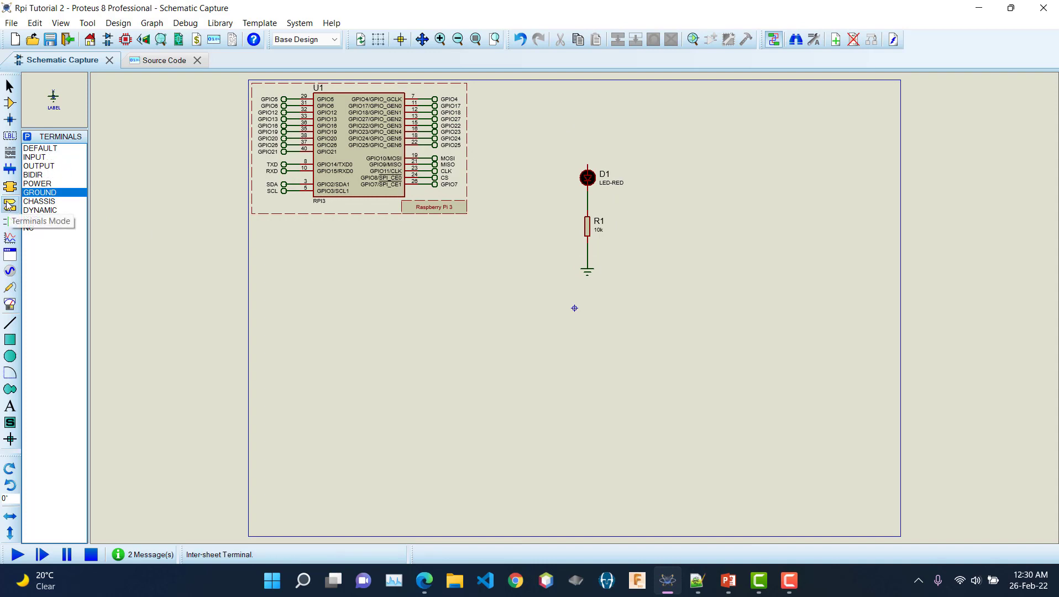
pyautogui.click(43, 148)
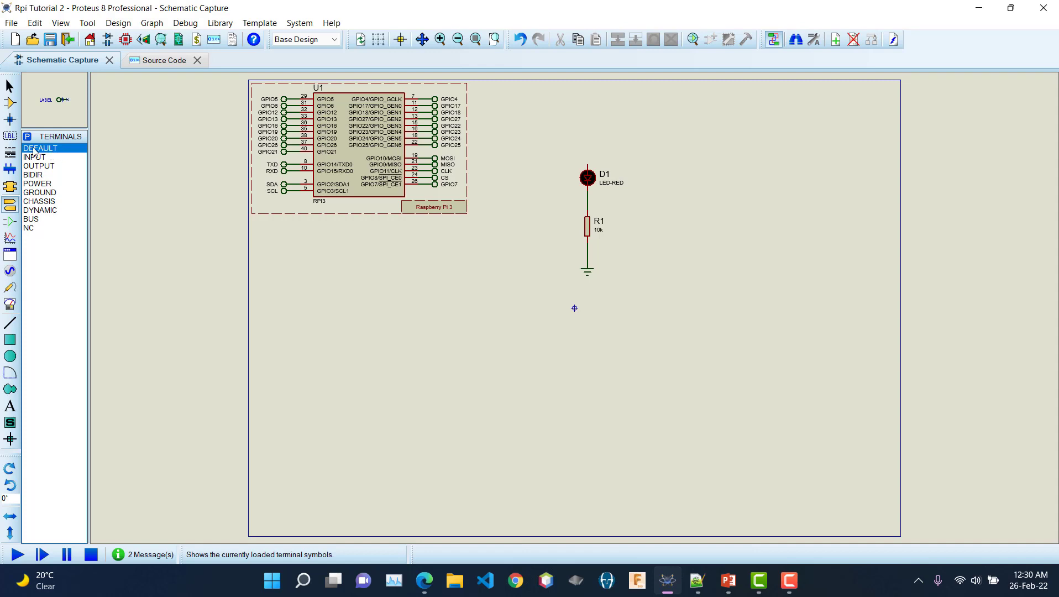
pyautogui.click(574, 144)
pyautogui.click(580, 145)
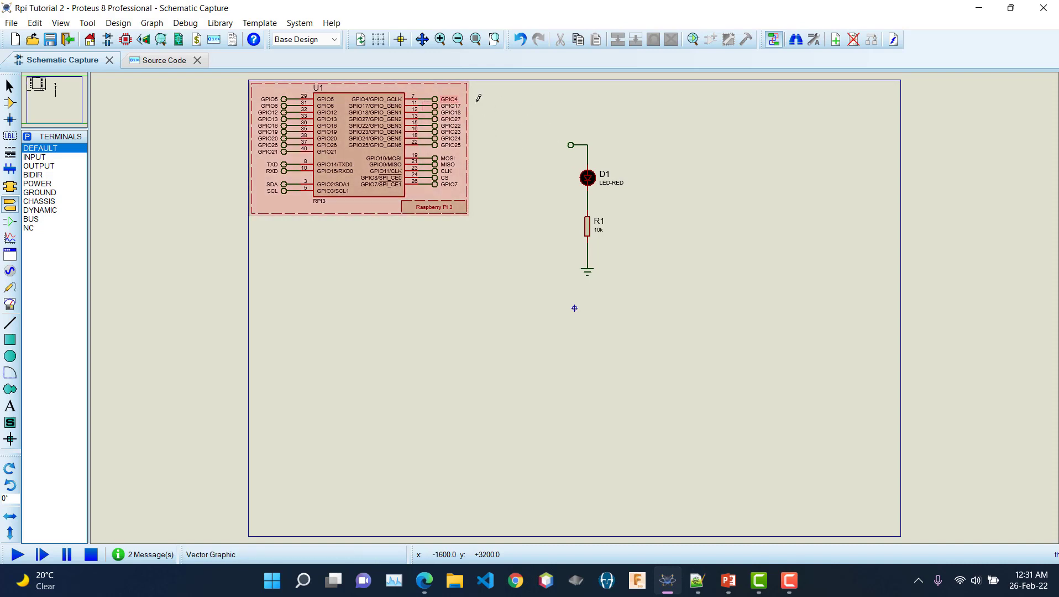
pyautogui.click(572, 144)
# Step: Label the terminal above LED D1 as GPIO4
pyautogui.click(571, 145)
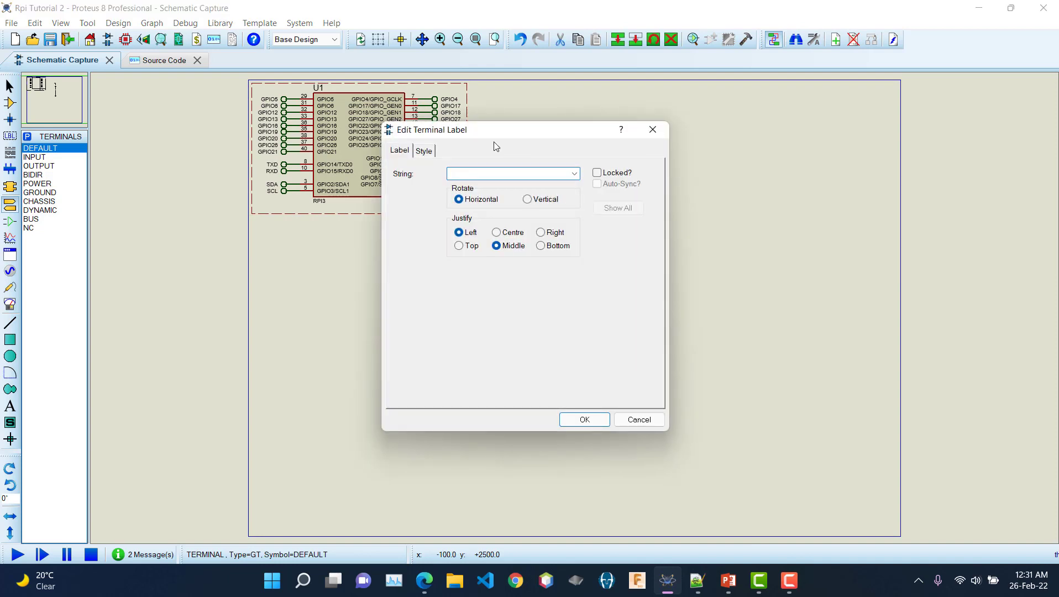
pyautogui.moveTo(486, 137); pyautogui.dragTo(525, 148)
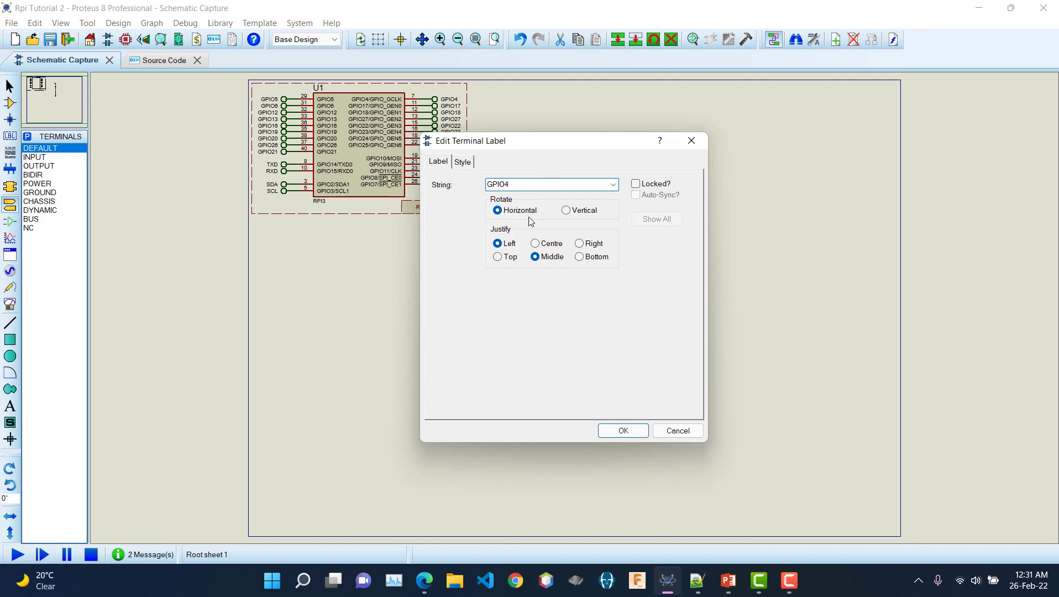
pyautogui.click(635, 433)
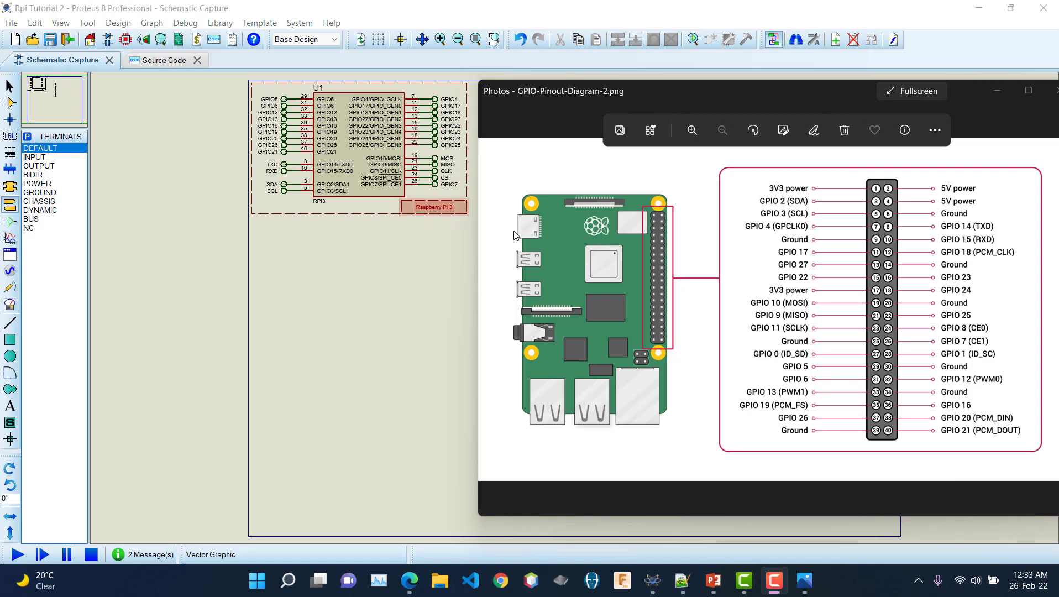
# Step: Move the pinout image window up and left, then minimize it
pyautogui.moveTo(749, 87); pyautogui.dragTo(581, 65)
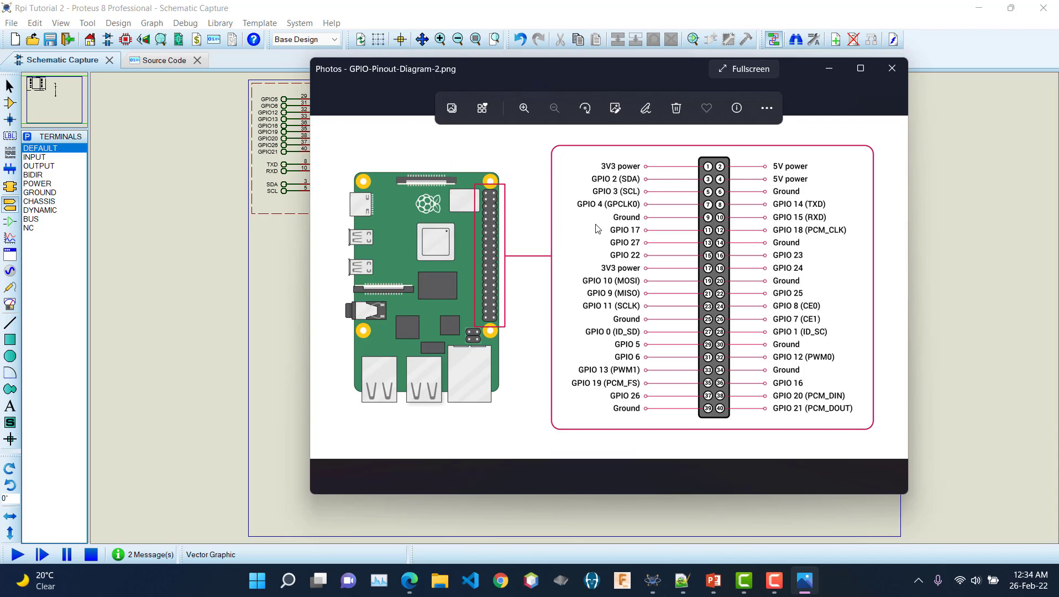
pyautogui.click(828, 74)
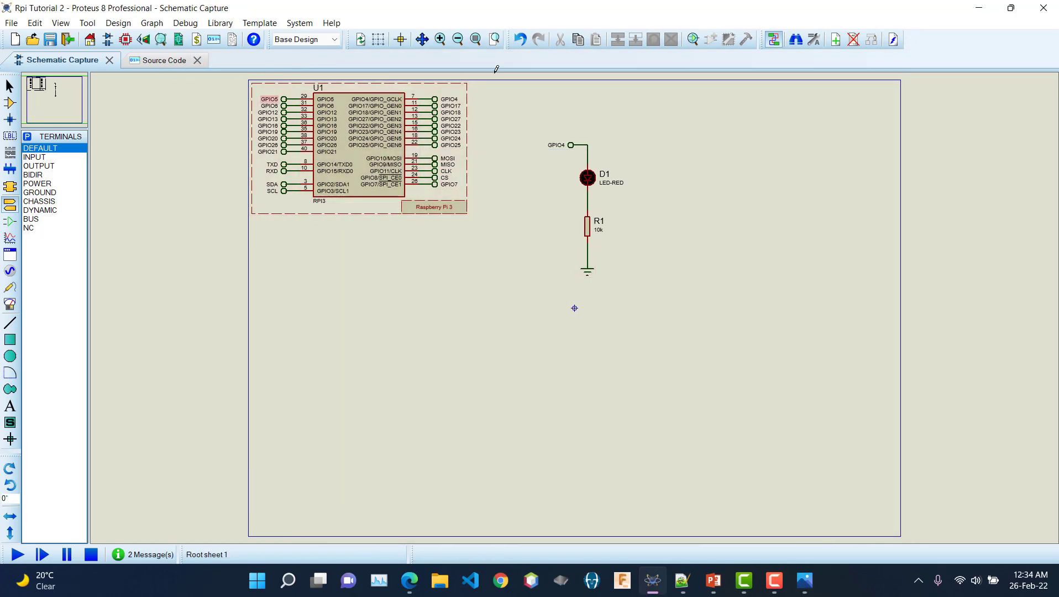
# Step: Switch to the Source Code tab showing the Raspberry Pi's main.py
pyautogui.click(165, 61)
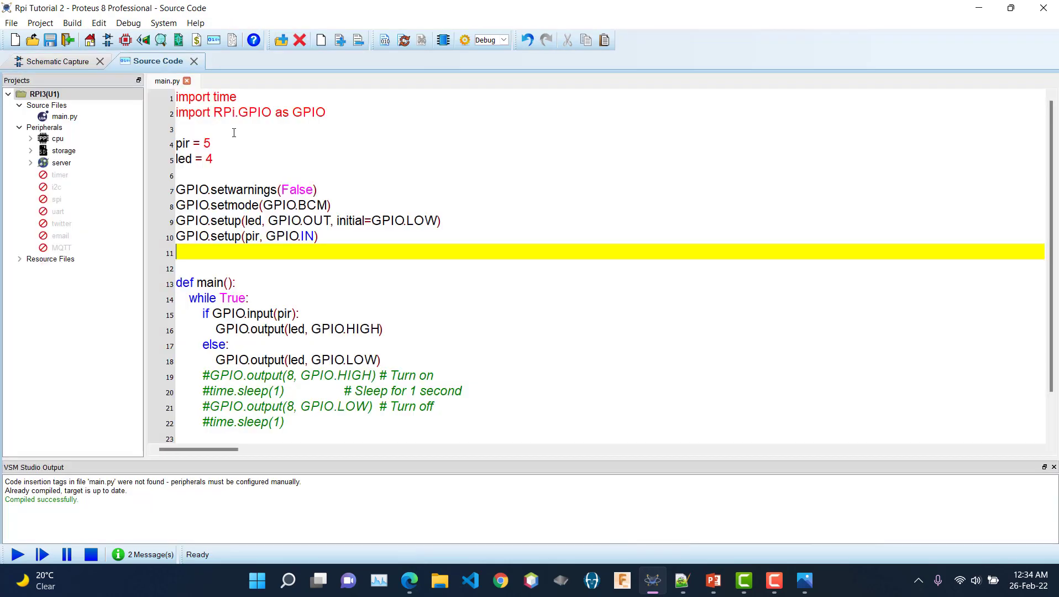
# Step: Select all of main.py's existing PIR-LED code and delete it
pyautogui.scroll(-1, 406, 313)
pyautogui.scroll(1, 406, 314)
pyautogui.hotkey('ctrl', 'a')
pyautogui.press('Delete')
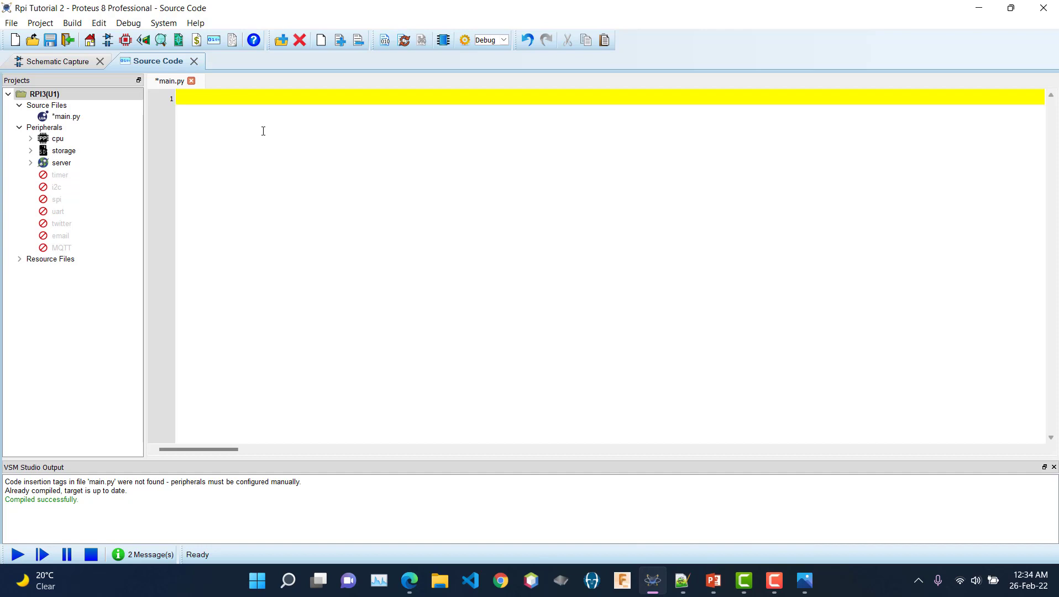
# Step: Write 'import time', 'import RPi.GPIO as gp' and 'led = 4' on separate lines
pyautogui.write('import time')
pyautogui.press('Return')
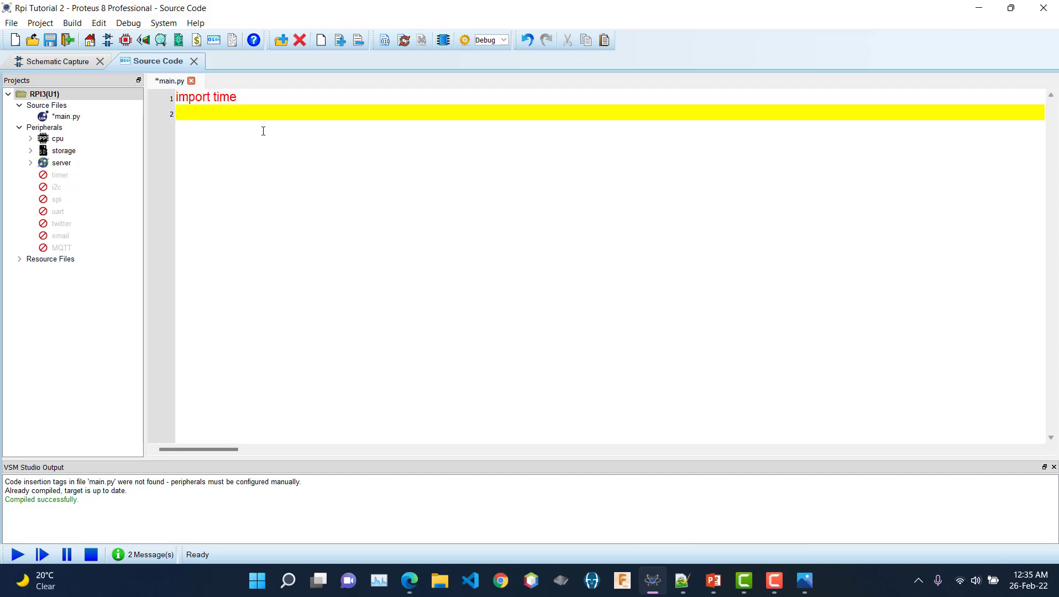
pyautogui.write('import RPi.GPIO as')
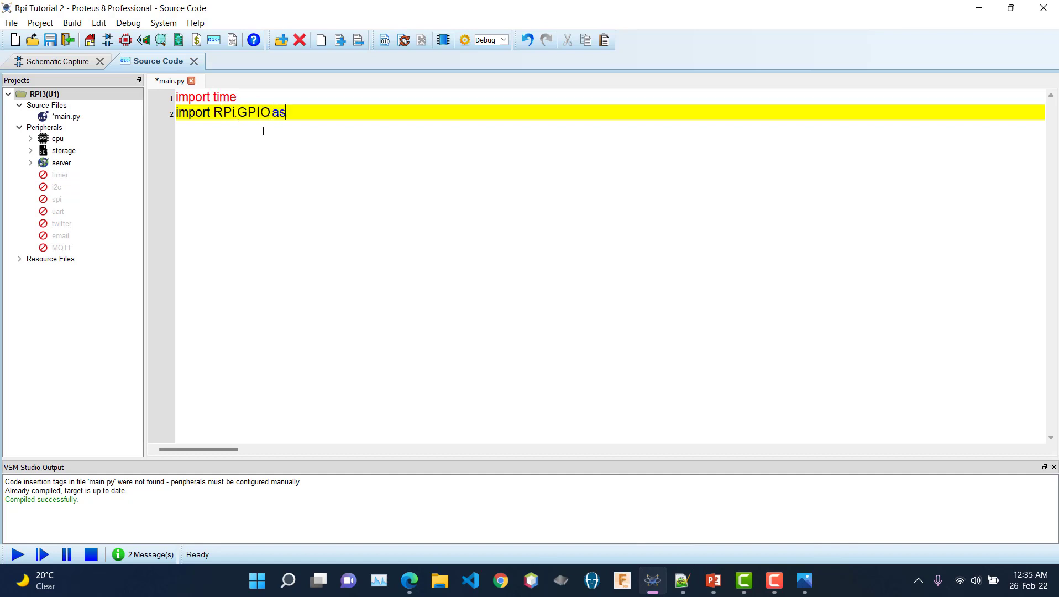
pyautogui.write(' gp')
pyautogui.press('Return')
pyautogui.press('Return')
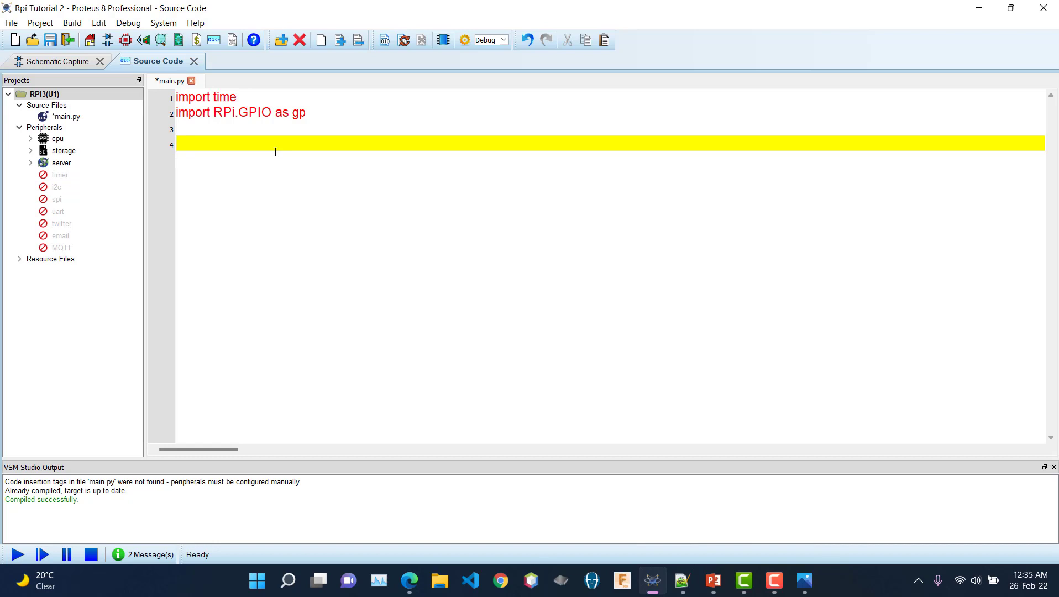
pyautogui.write('led = 4')
pyautogui.press('Return')
pyautogui.press('Return')
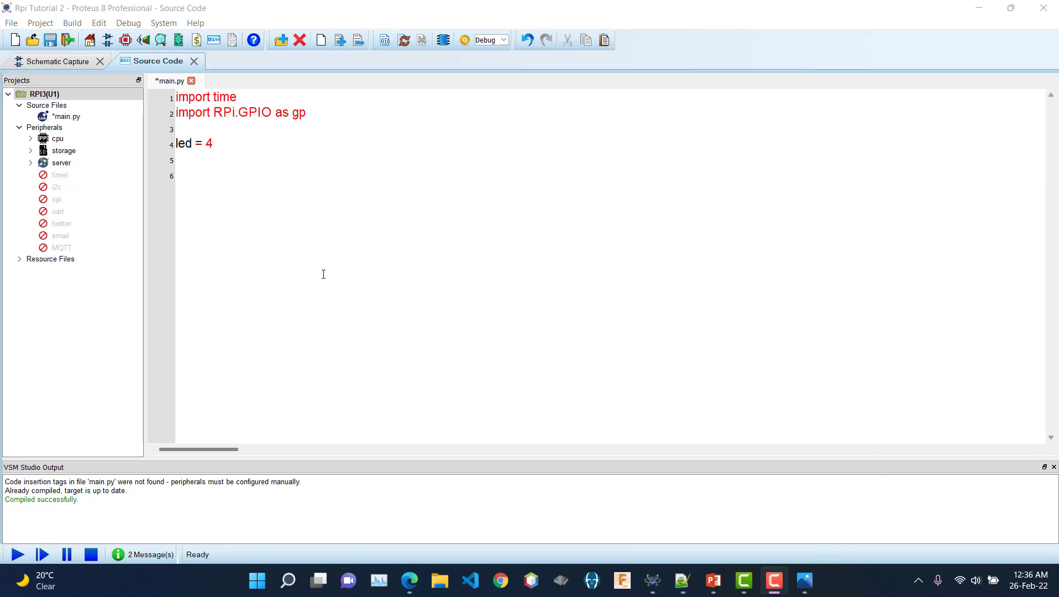
# Step: Write gp.setmode(gp.BOARD) on line 6, briefly trying BCM, and start line 7
pyautogui.click(226, 174)
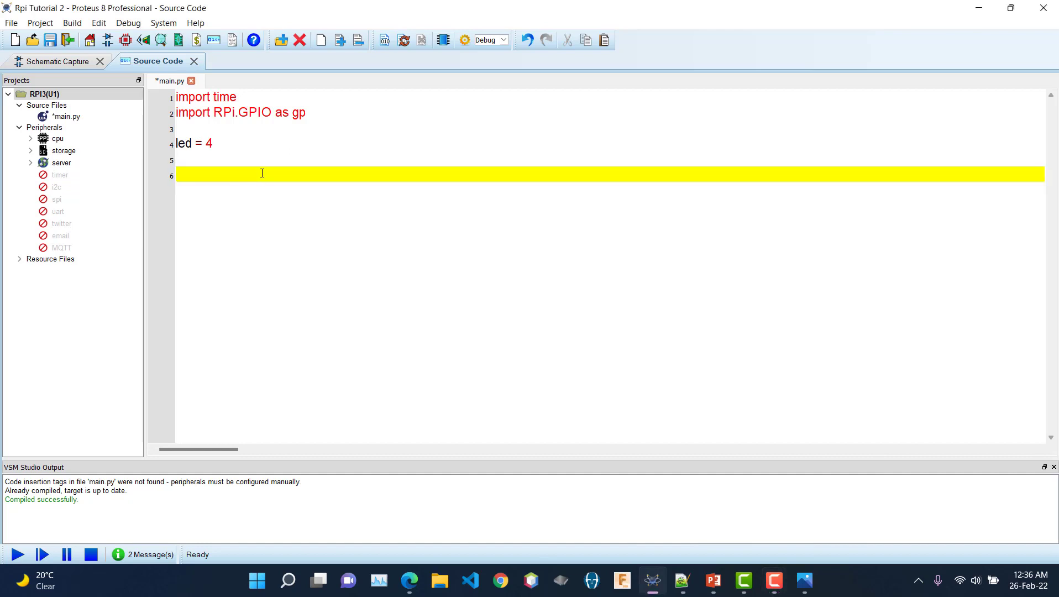
pyautogui.write('gp.setmode()')
pyautogui.press('Left')
pyautogui.write('gp.BOARD')
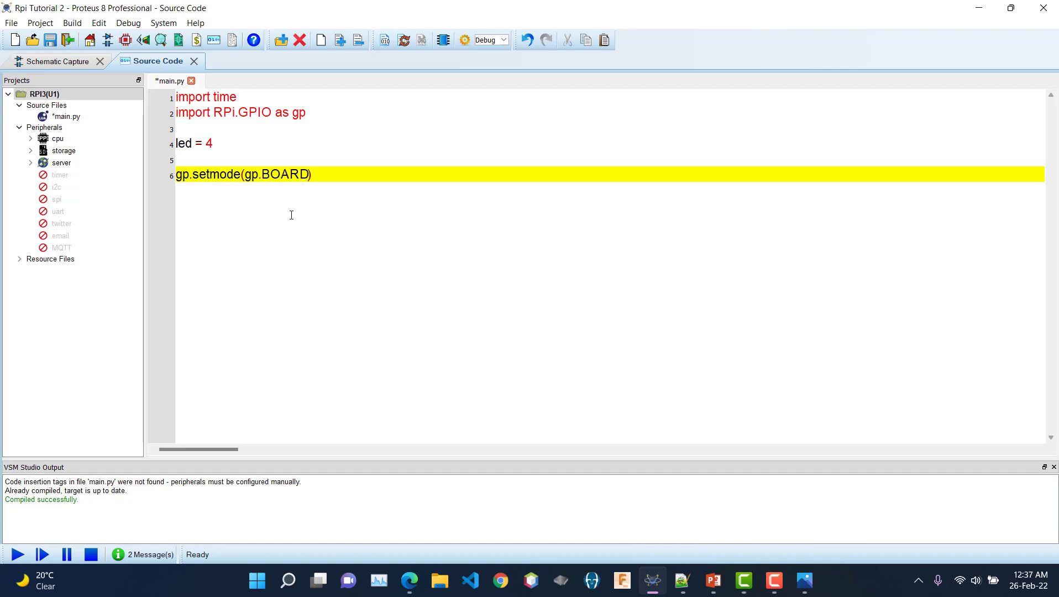
pyautogui.press('BackSpace')
pyautogui.press('BackSpace')
pyautogui.press('BackSpace')
pyautogui.press('BackSpace')
pyautogui.press('BackSpace')
pyautogui.write('BCM')
pyautogui.press('BackSpace')
pyautogui.press('BackSpace')
pyautogui.press('BackSpace')
pyautogui.write('BOARD')
pyautogui.press('End')
pyautogui.press('Return')
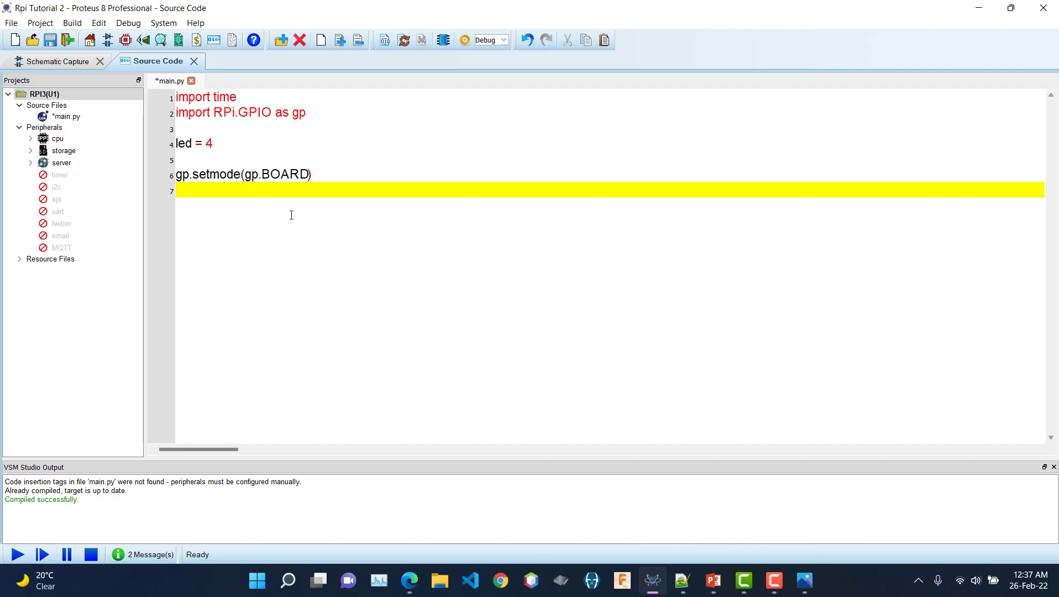
# Step: Write gp.setup(led, gp.OUT) on line 7 of main.py and add blank lines below it
pyautogui.write('gp.setup(led,gp')
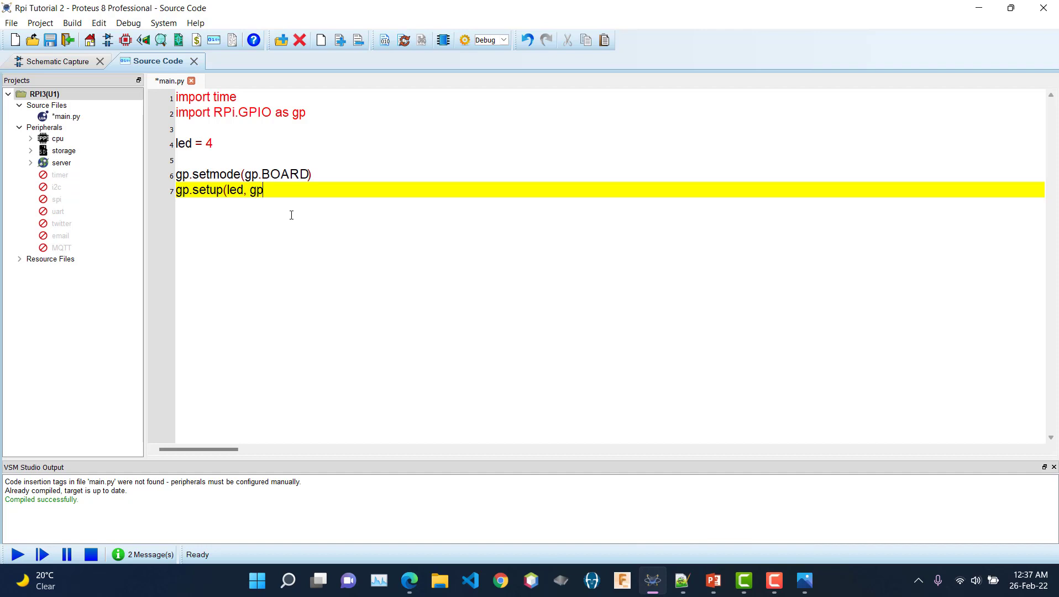
pyautogui.write('.OUT')
pyautogui.write(',')
pyautogui.press('BackSpace')
pyautogui.write(')')
pyautogui.press('Return')
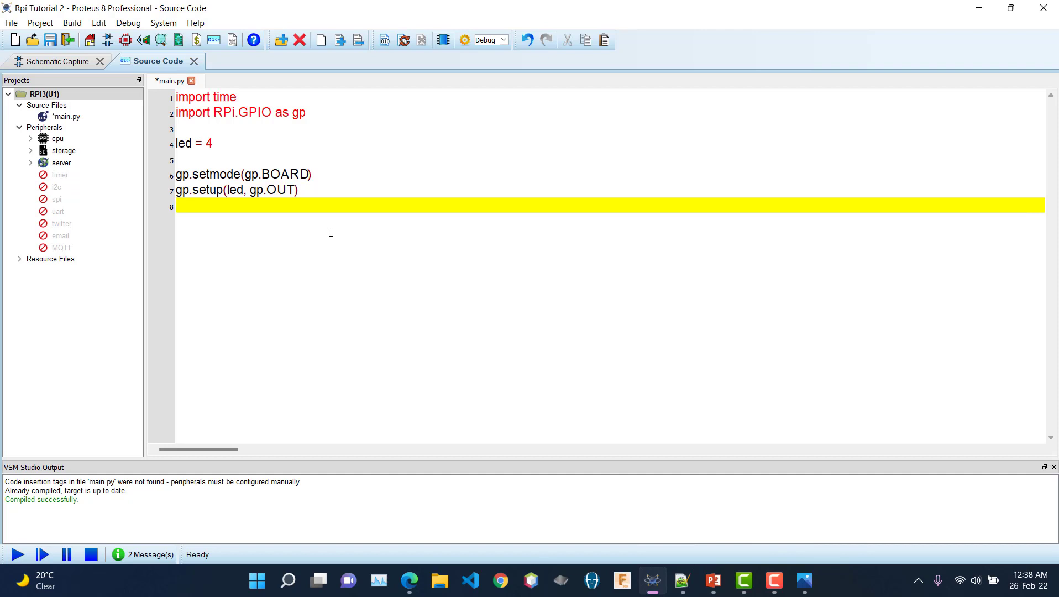
pyautogui.write('gp')
pyautogui.press('BackSpace')
pyautogui.press('BackSpace')
pyautogui.press('Return')
pyautogui.press('Return')
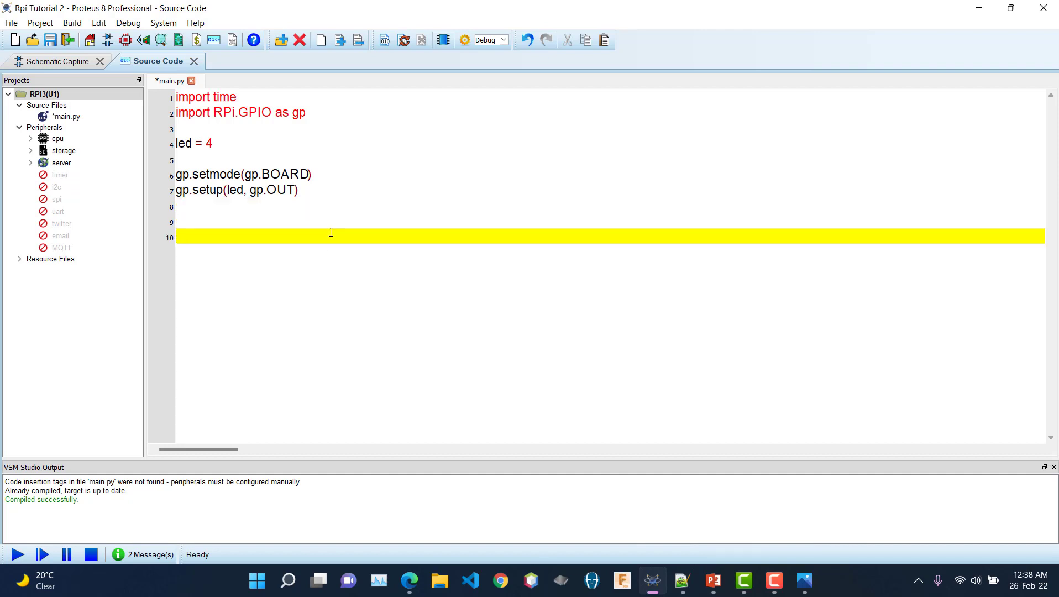
# Step: Add def main(): containing a while True: loop whose indented body calls gp.output(led, gp.HIGH)
pyautogui.write('def main():')
pyautogui.press('Return')
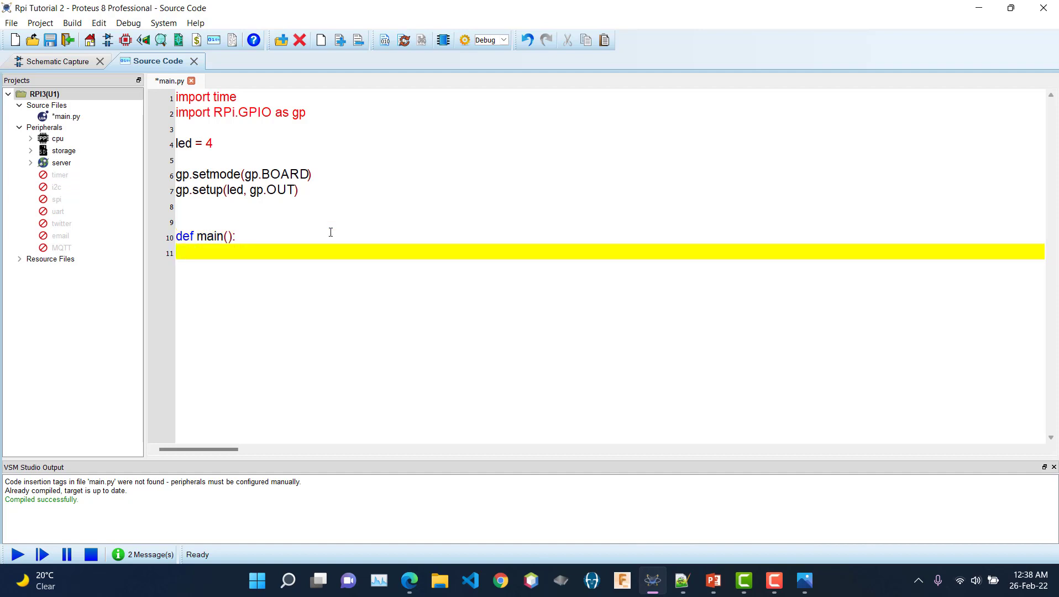
pyautogui.write('while True:')
pyautogui.press('Return')
pyautogui.press('Tab')
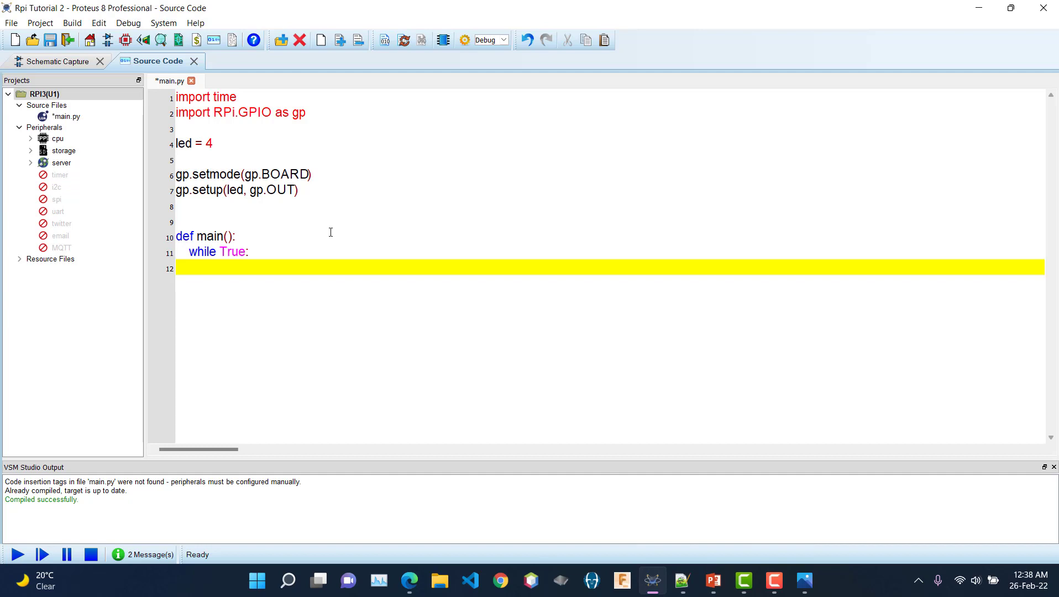
pyautogui.write('gp.output(led')
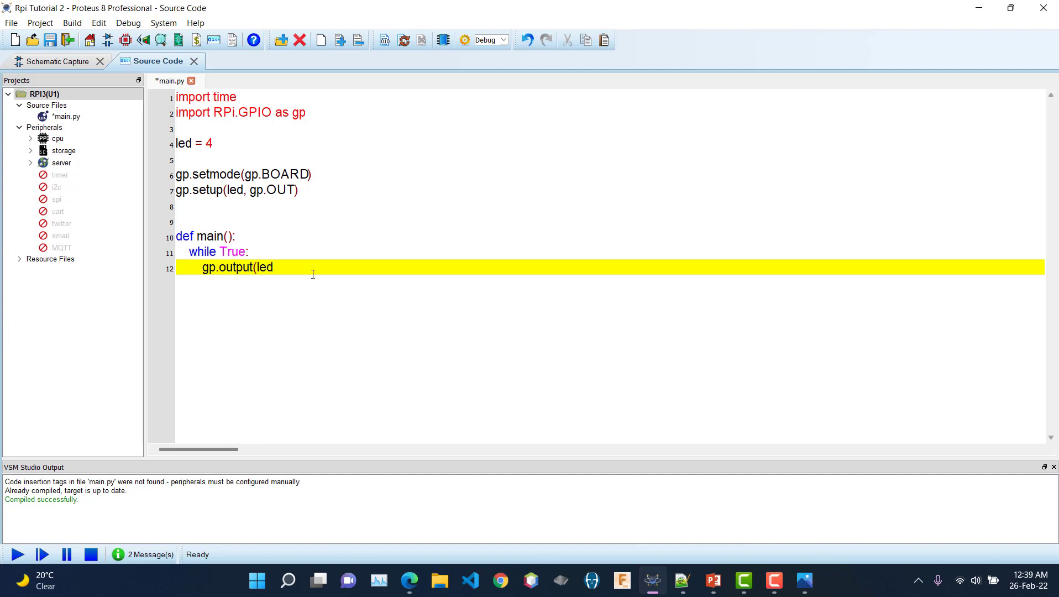
pyautogui.write(', gp.HIGH)')
# Step: Add time.sleep(1) and gp.output(led, gp.LOW) as indented lines in the while loop
pyautogui.press('Return')
pyautogui.press('Tab')
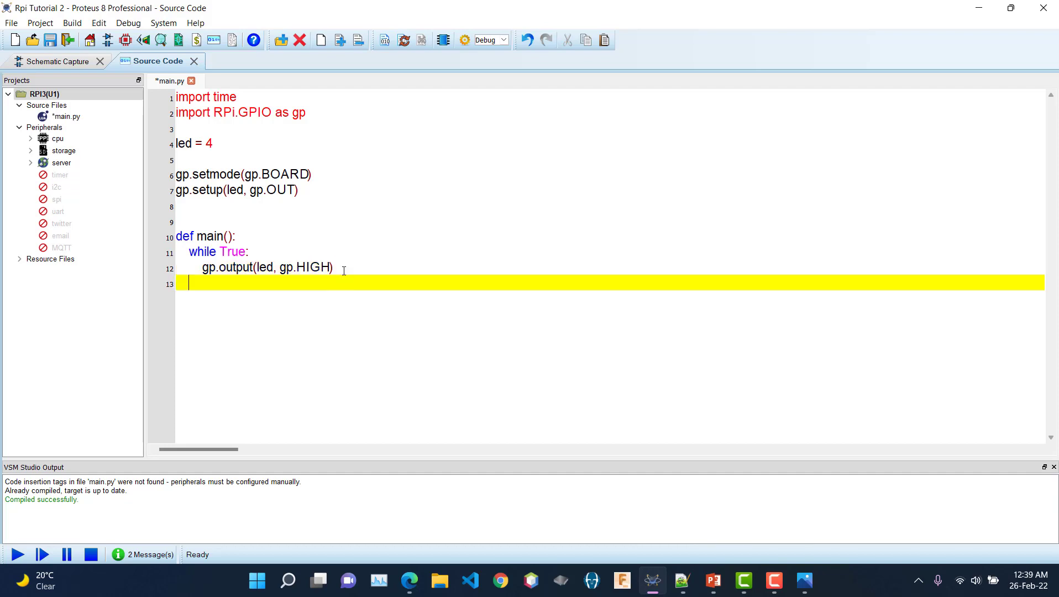
pyautogui.write('time.sleep(1)')
pyautogui.press('Return')
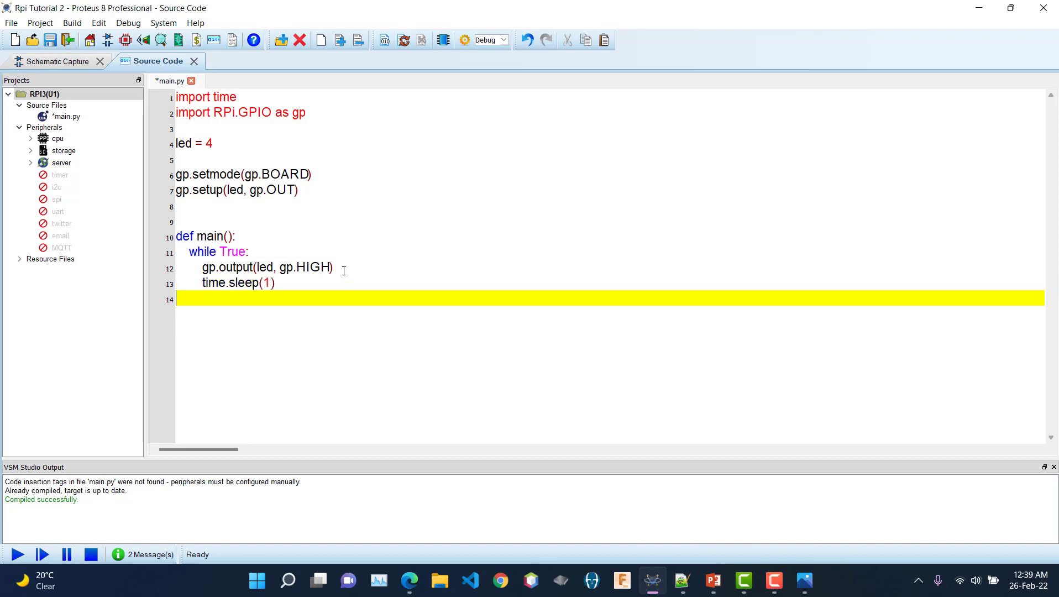
pyautogui.press('Tab')
pyautogui.write('gp.output(led, gp.LOW)')
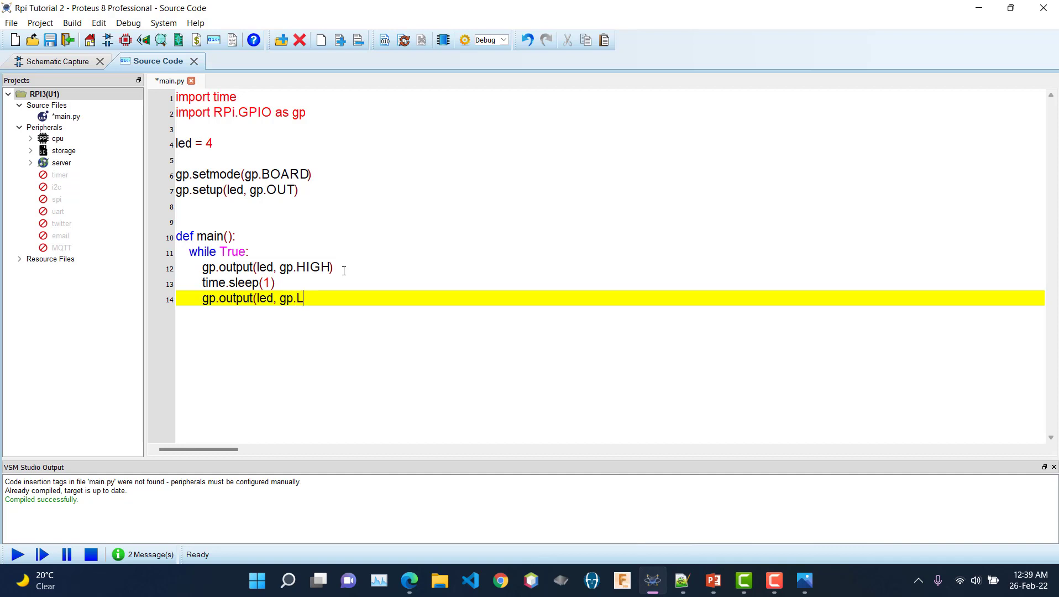
# Step: Finish the loop with another time.sleep(1) line and add two blank lines after it
pyautogui.press('Return')
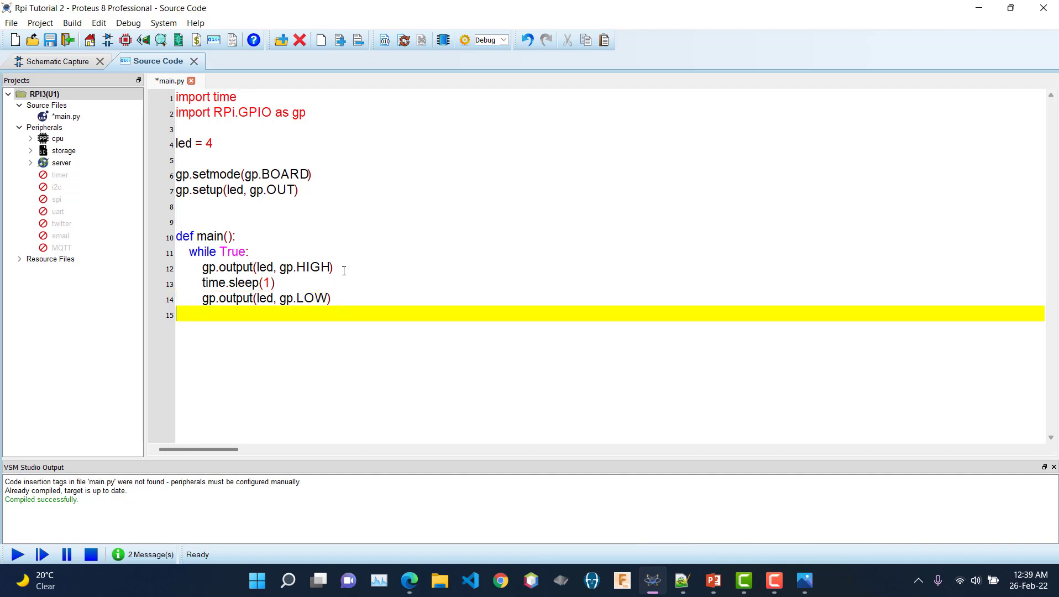
pyautogui.press('Tab')
pyautogui.press('Tab')
pyautogui.write('time.sleep(1)')
pyautogui.press('Return')
pyautogui.press('Return')
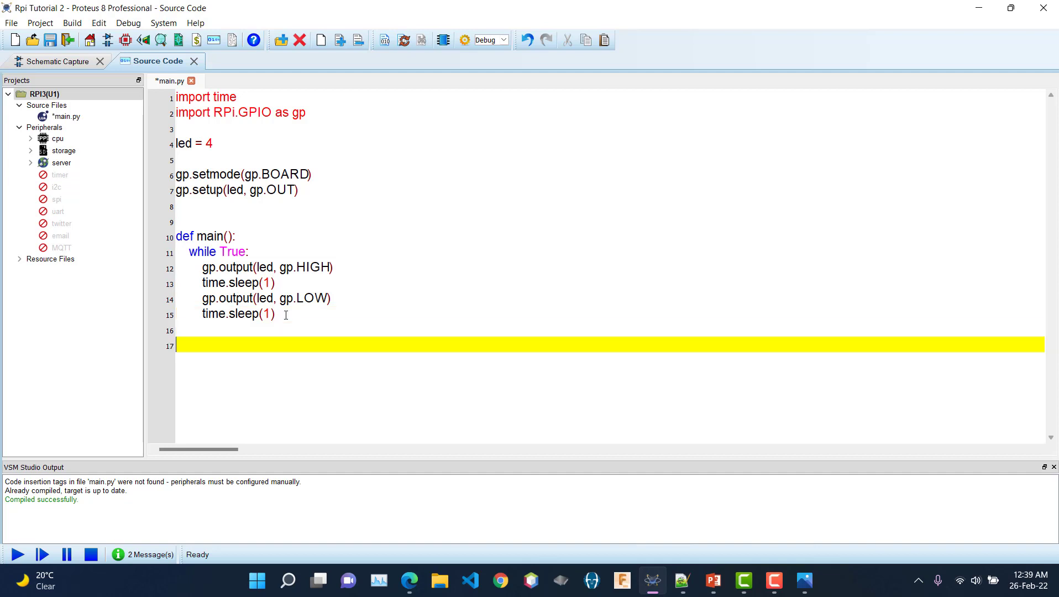
pyautogui.press('Return')
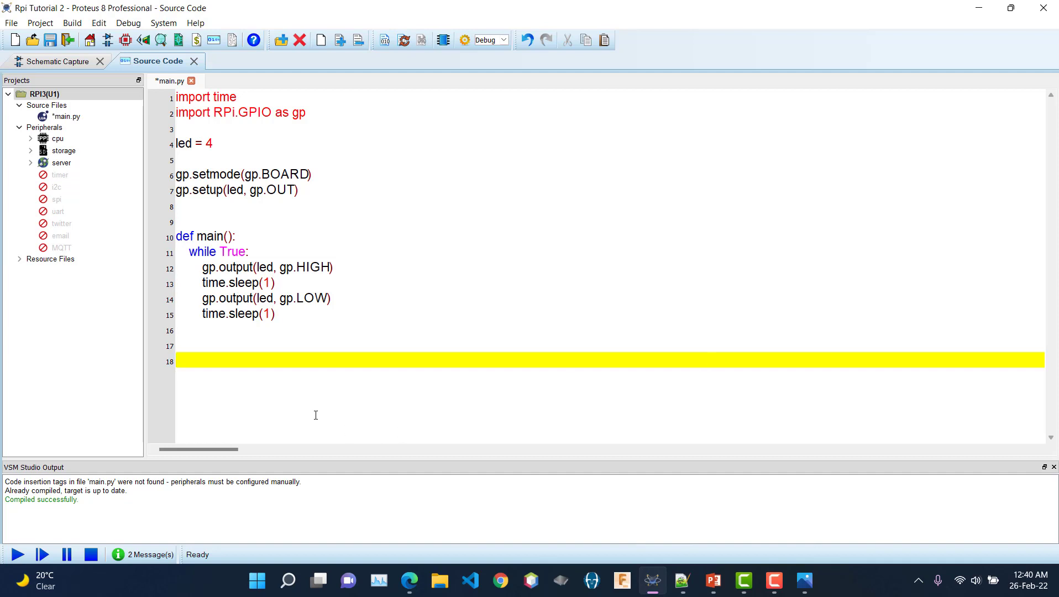
# Step: Add an if '__name__' == '__main__': guard with an indented main() call at the end of main.py
pyautogui.write("if '__name__' == '__main__':")
pyautogui.press('Return')
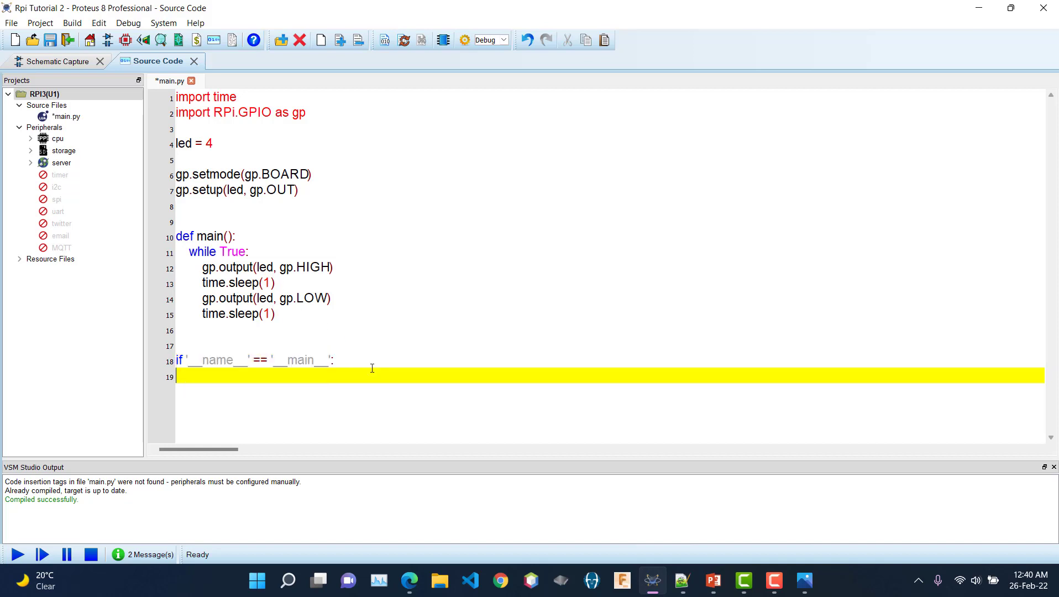
pyautogui.write('main()')
# Step: Compare the schematic's GPIO4 LED wiring with the BOARD setmode and led = 4 lines in main.py
pyautogui.click(75, 62)
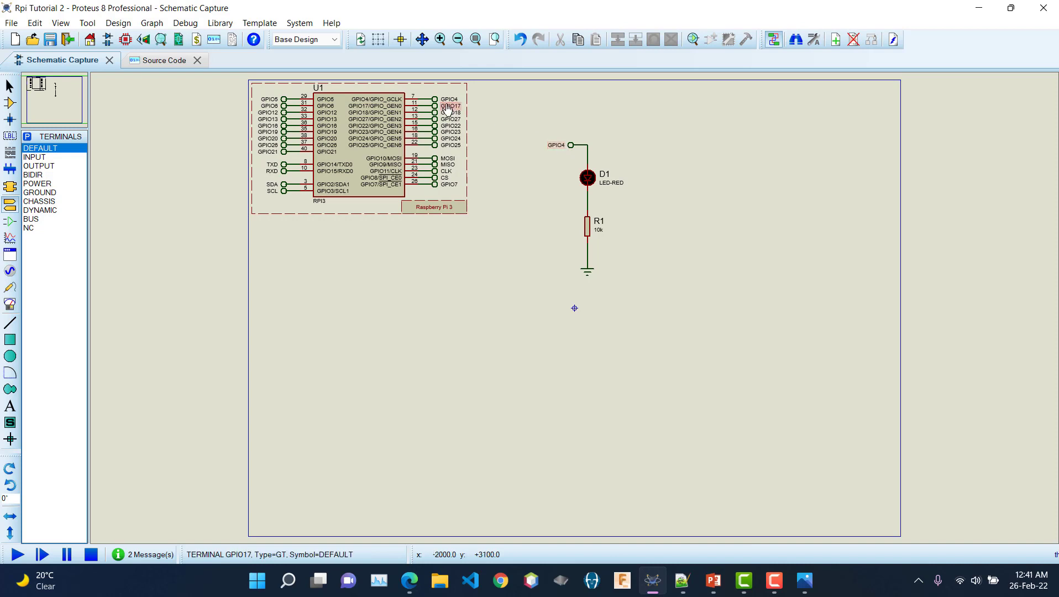
pyautogui.click(165, 61)
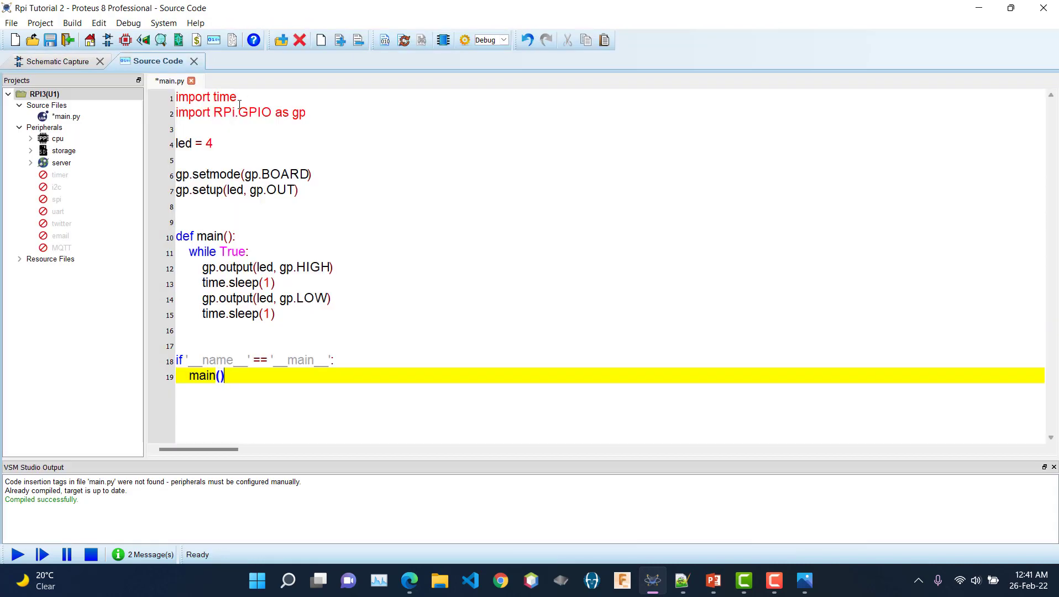
pyautogui.doubleClick(263, 172)
pyautogui.click(300, 175)
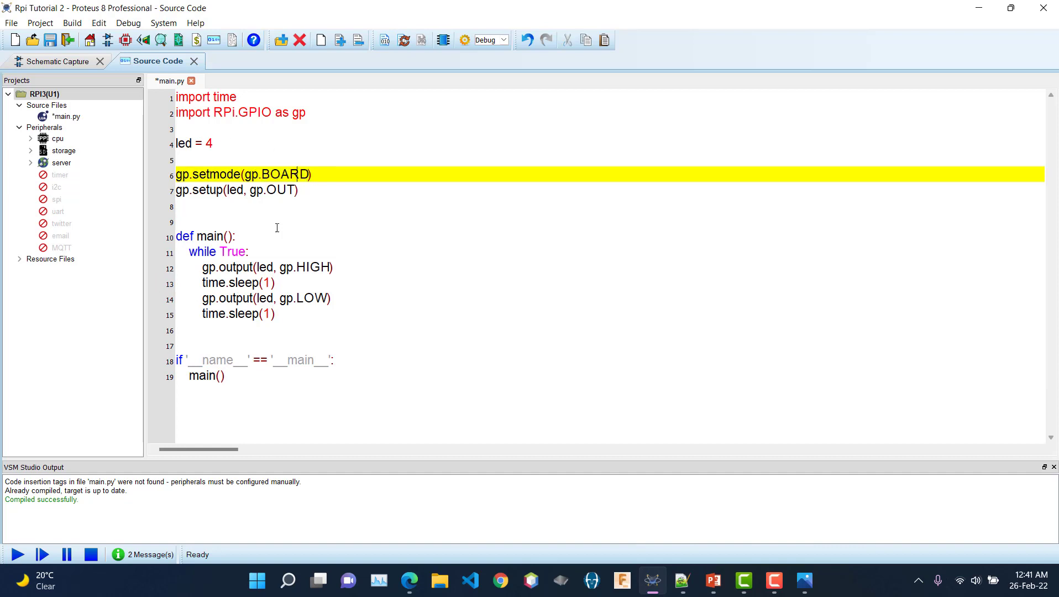
pyautogui.click(218, 143)
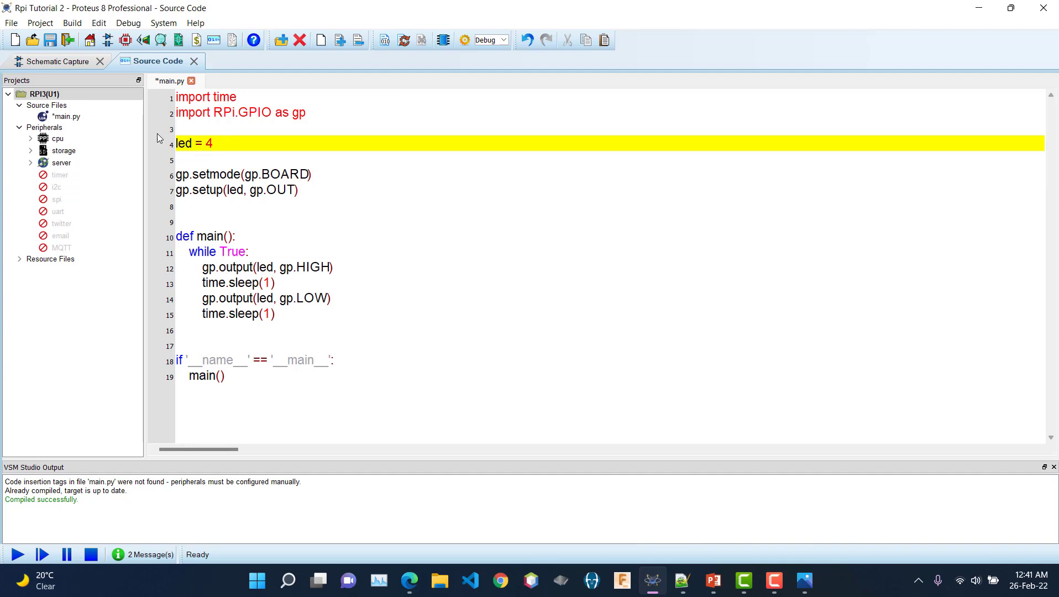
pyautogui.click(49, 62)
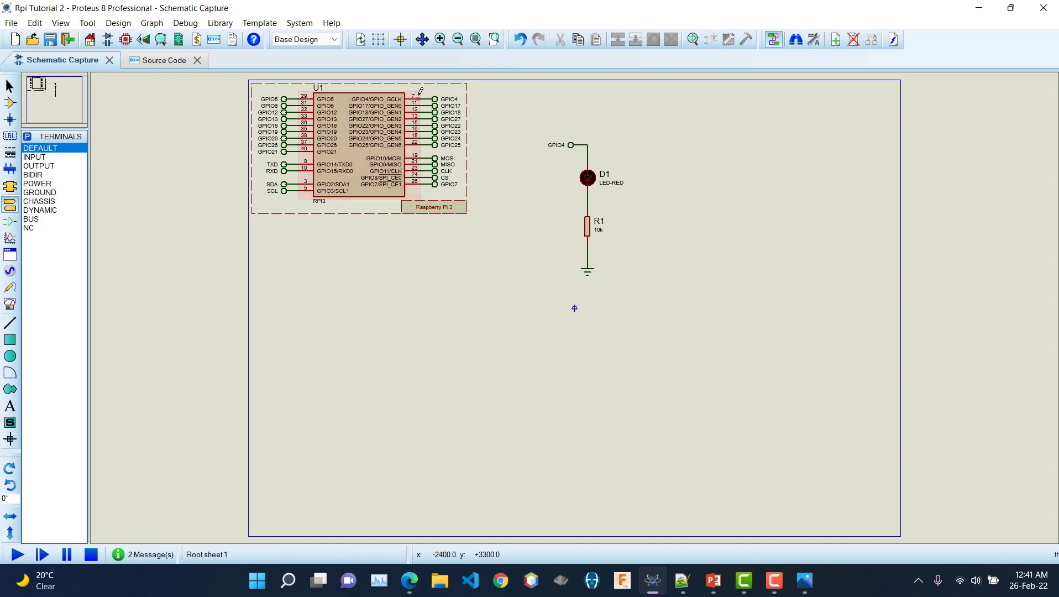
# Step: Change the LED pin number on line 4 of main.py from 4 to 7
pyautogui.click(160, 62)
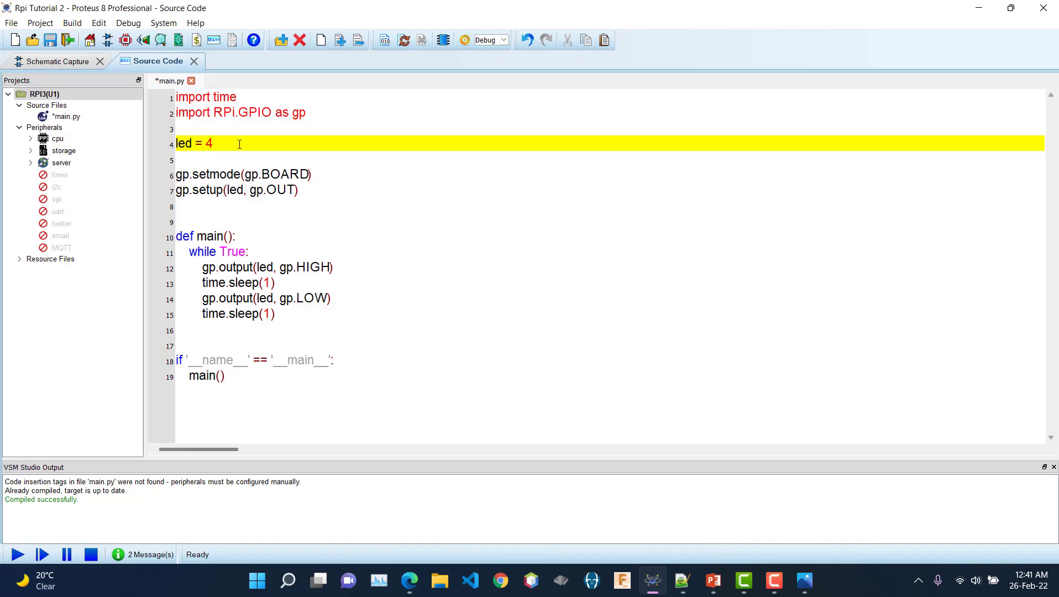
pyautogui.press('BackSpace')
# Step: Run the simulation to watch LED D1 blink, stop it, and select BOARD on line 6
pyautogui.click(16, 555)
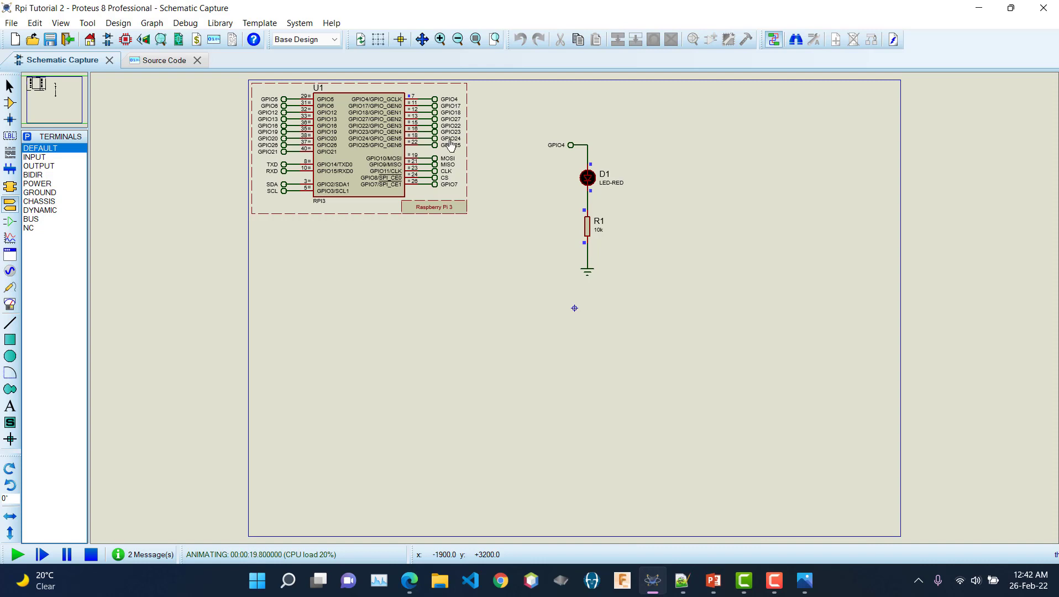
pyautogui.click(91, 554)
pyautogui.click(159, 61)
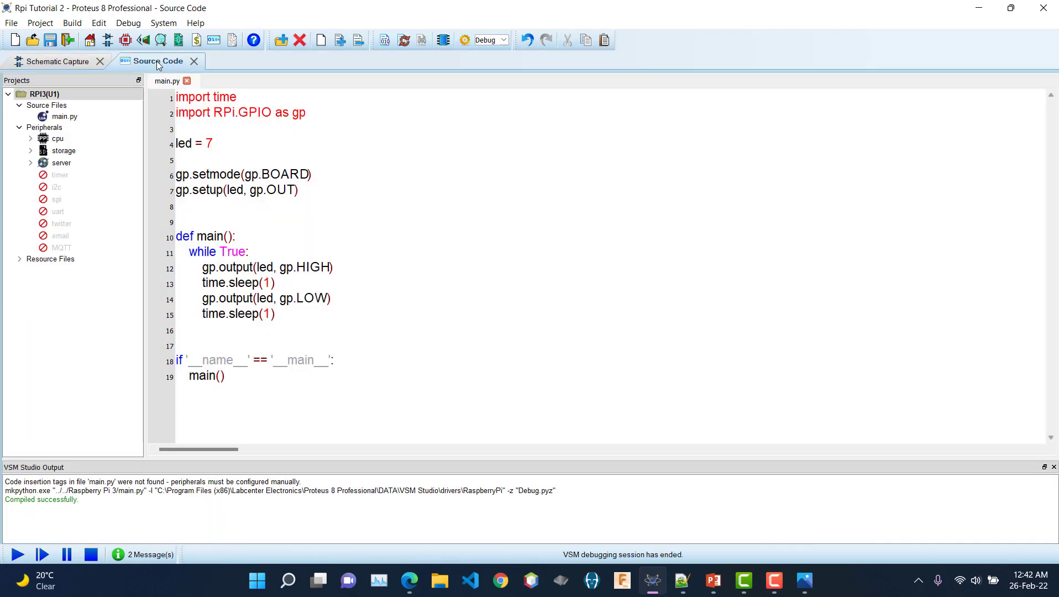
pyautogui.click(258, 173)
pyautogui.doubleClick(284, 174)
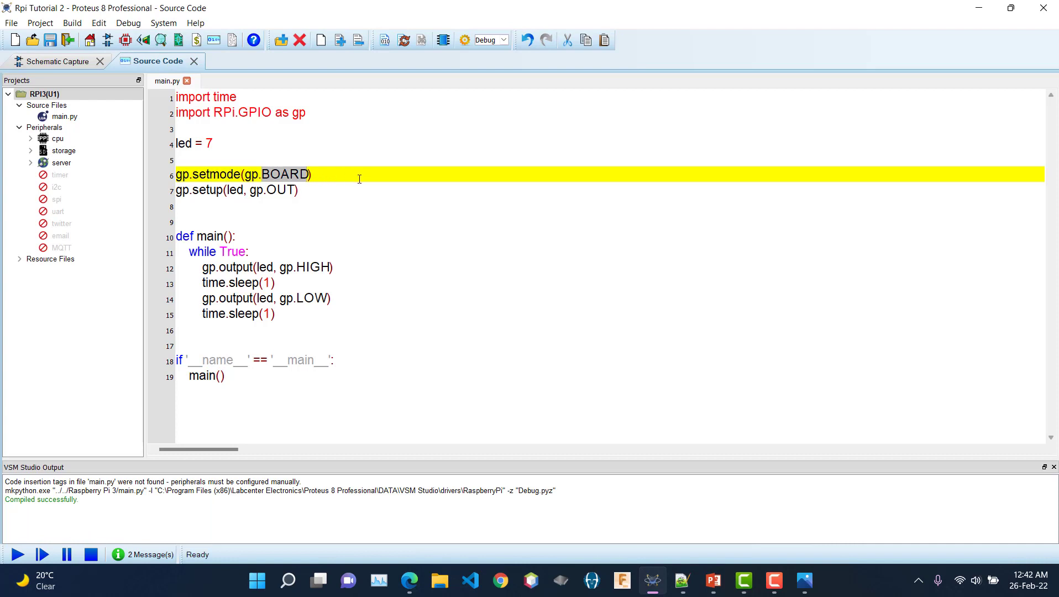
# Step: Replace BOARD with BCM on line 6 and remove the 7 from the LED pin line
pyautogui.write('BCM')
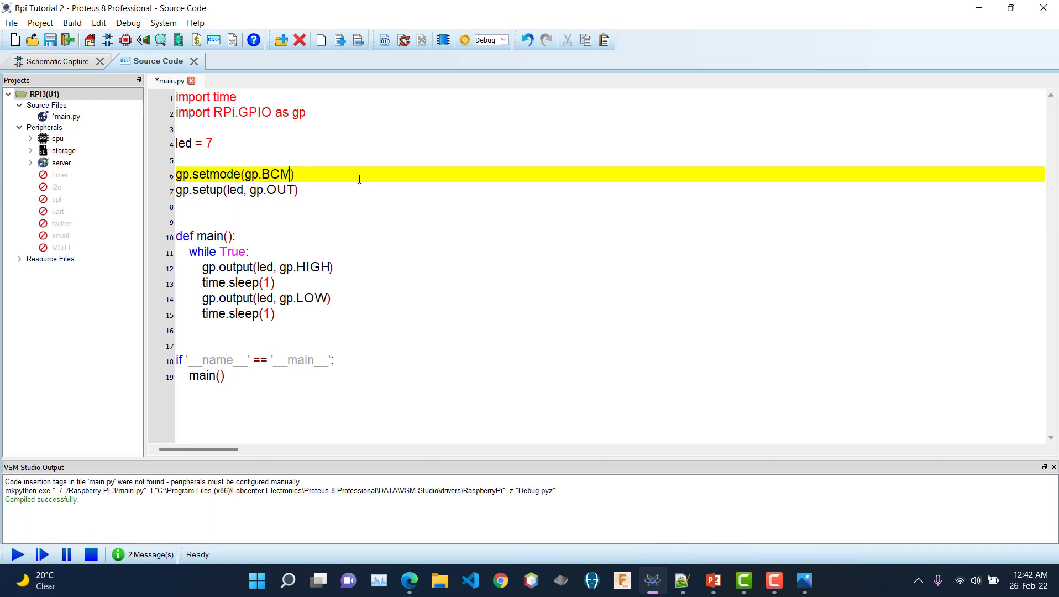
pyautogui.click(215, 145)
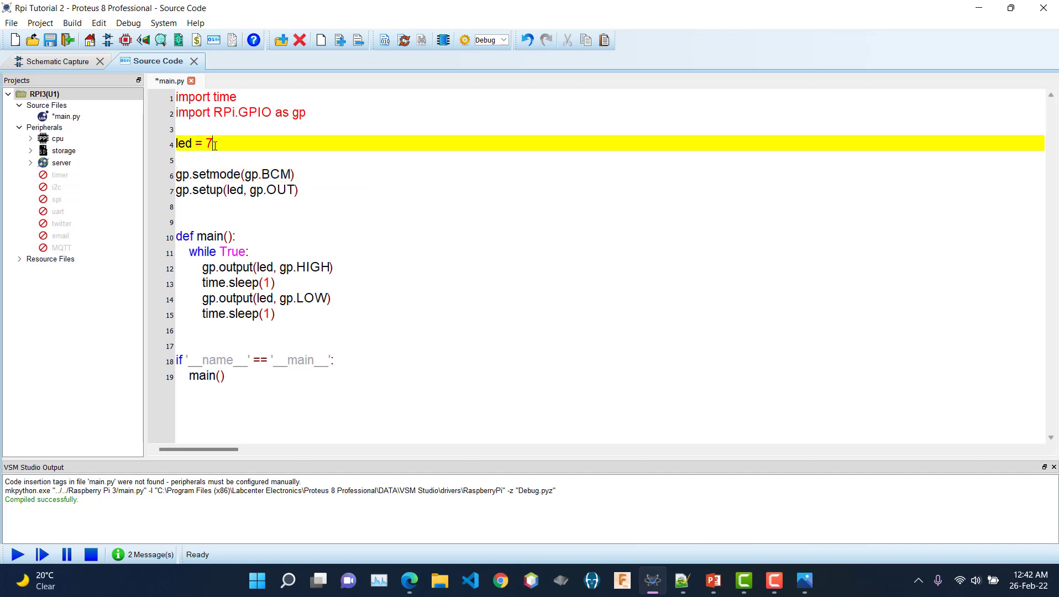
pyautogui.press('BackSpace')
pyautogui.click(58, 61)
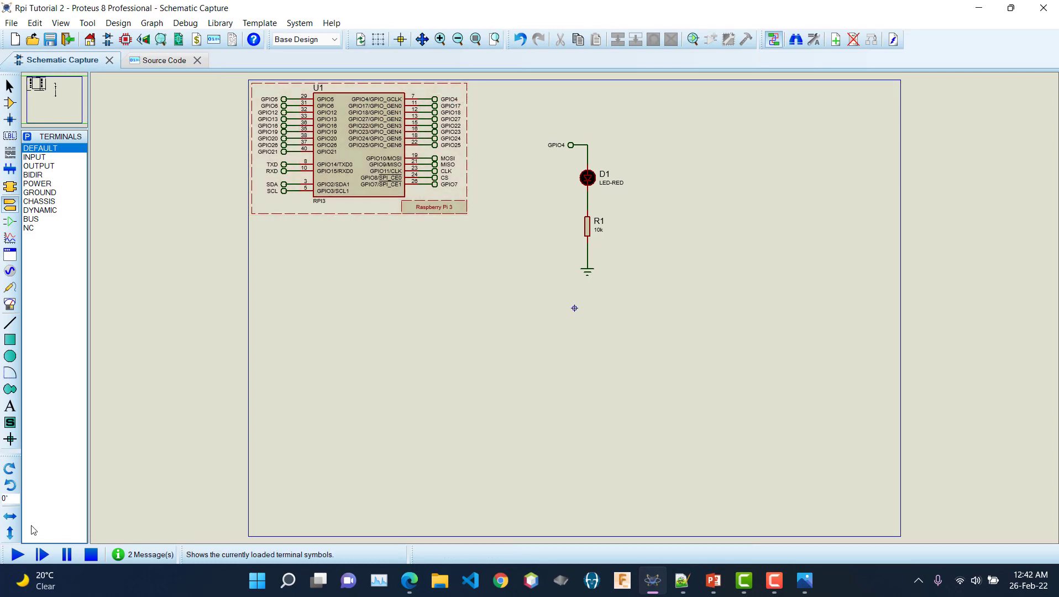
pyautogui.click(17, 555)
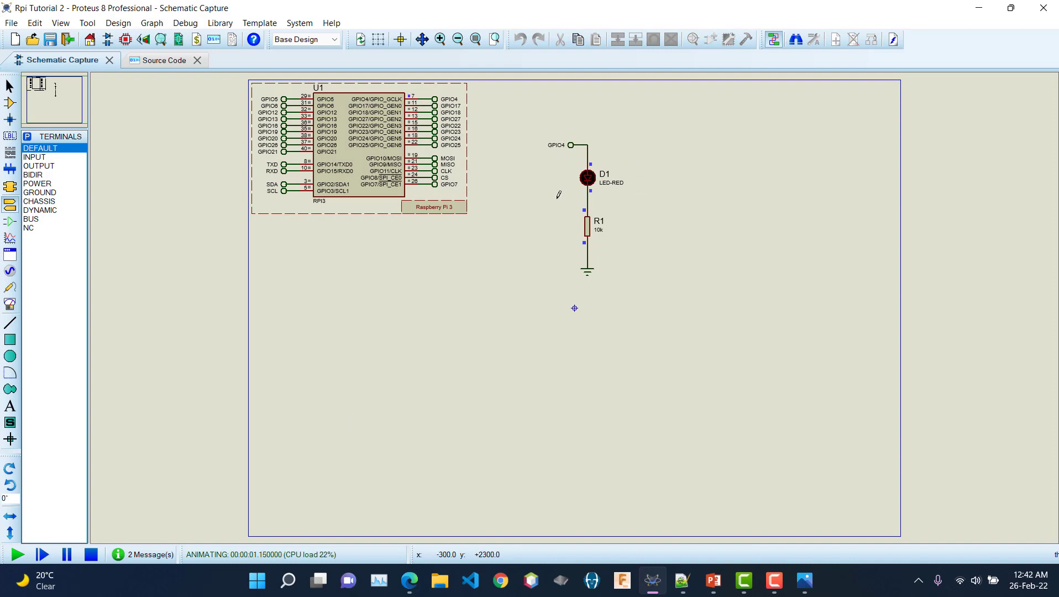
pyautogui.scroll(1, 406, 85)
pyautogui.scroll(1, 577, 304)
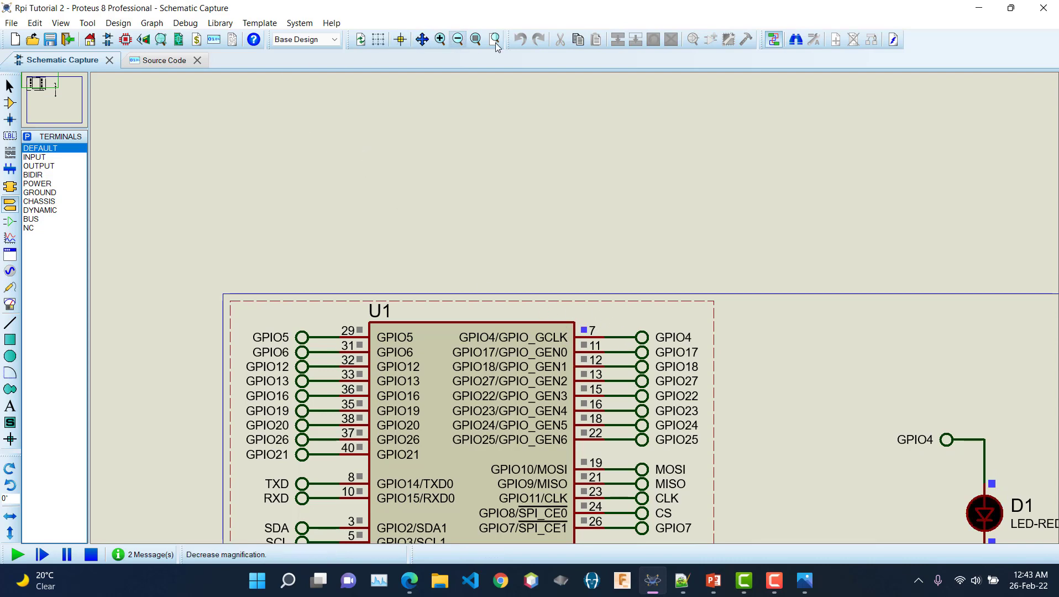
pyautogui.click(475, 39)
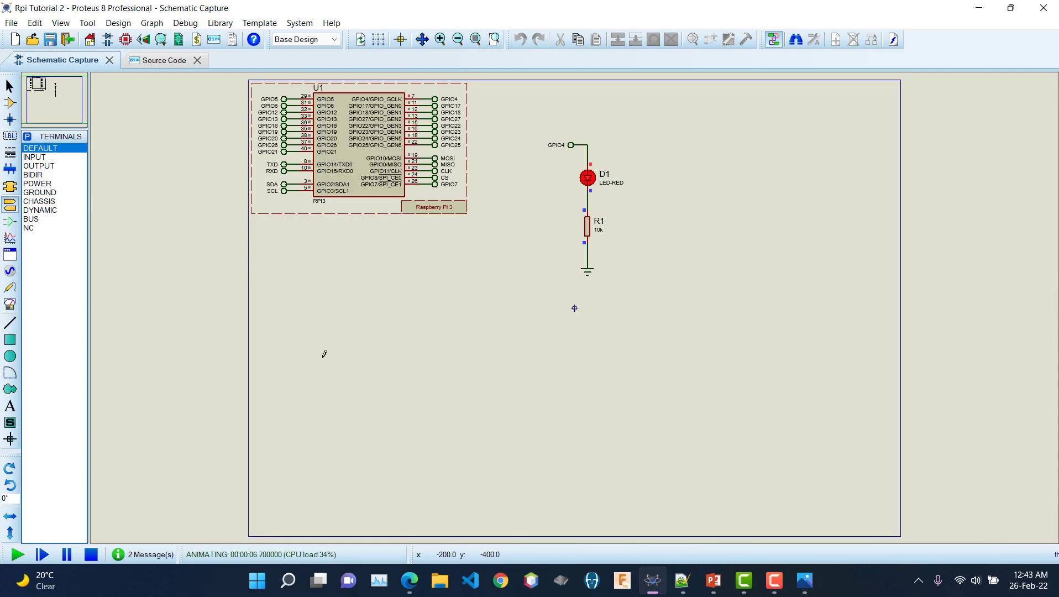
pyautogui.click(91, 555)
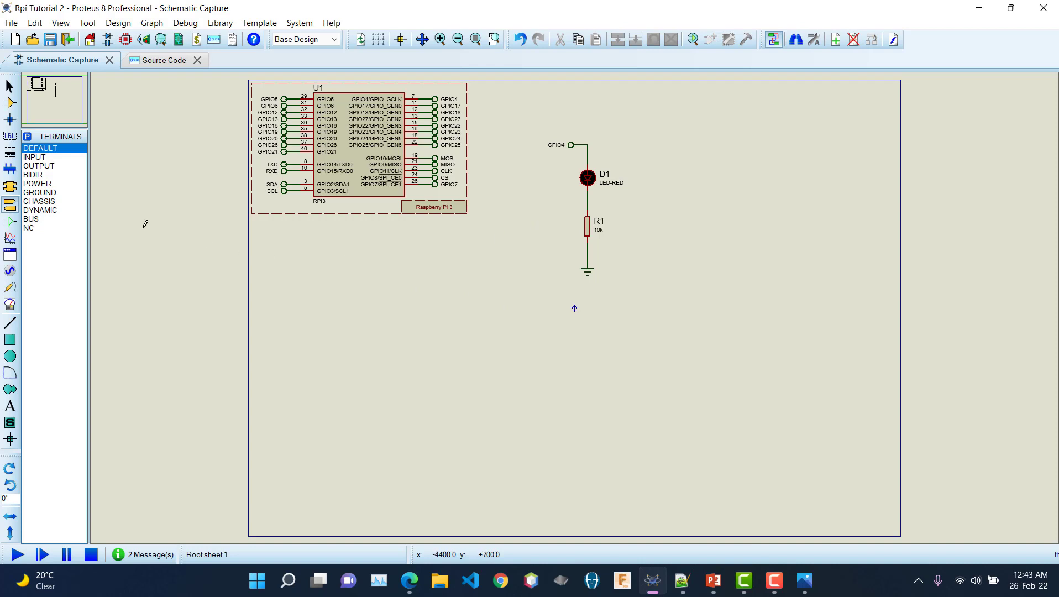
# Step: Place LED-RED parts D2–D6 beside R1, then box-select and delete them, leaving only D1
pyautogui.click(10, 103)
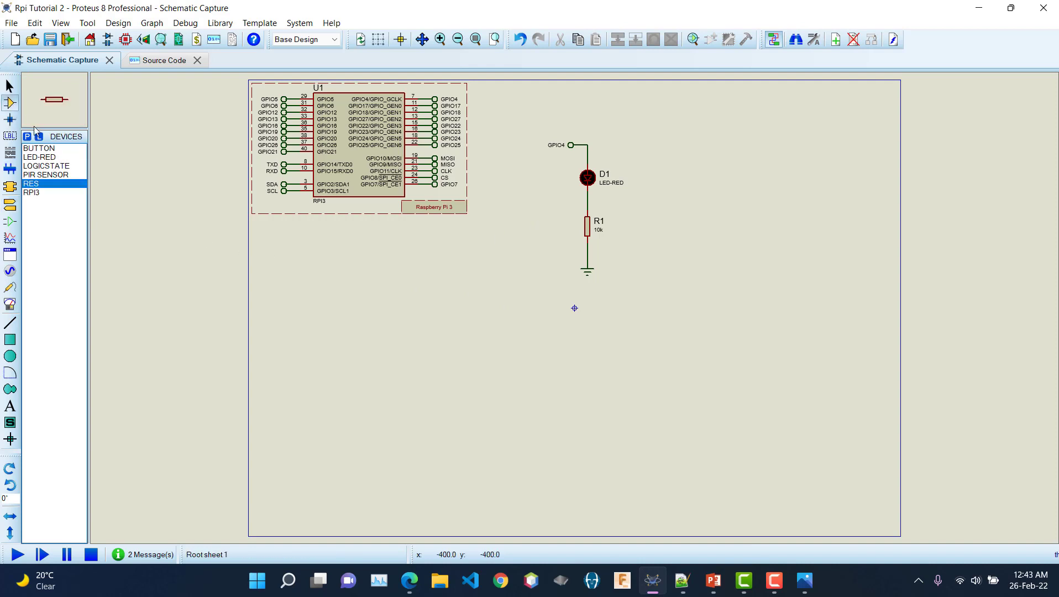
pyautogui.click(48, 157)
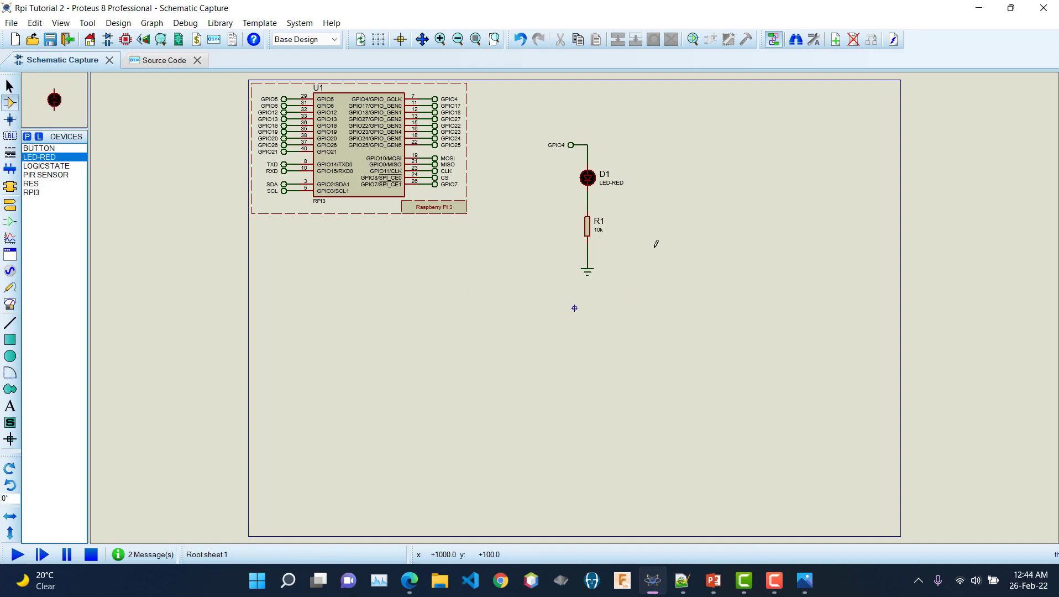
pyautogui.click(737, 221)
pyautogui.click(710, 220)
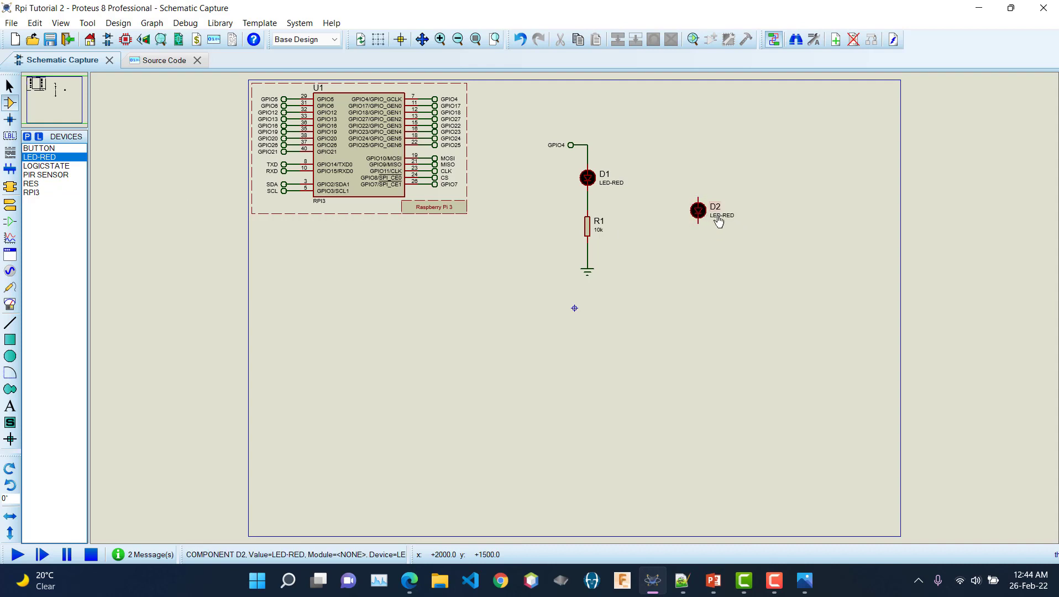
pyautogui.click(708, 244)
pyautogui.click(710, 256)
pyautogui.click(711, 282)
pyautogui.click(710, 297)
pyautogui.click(711, 335)
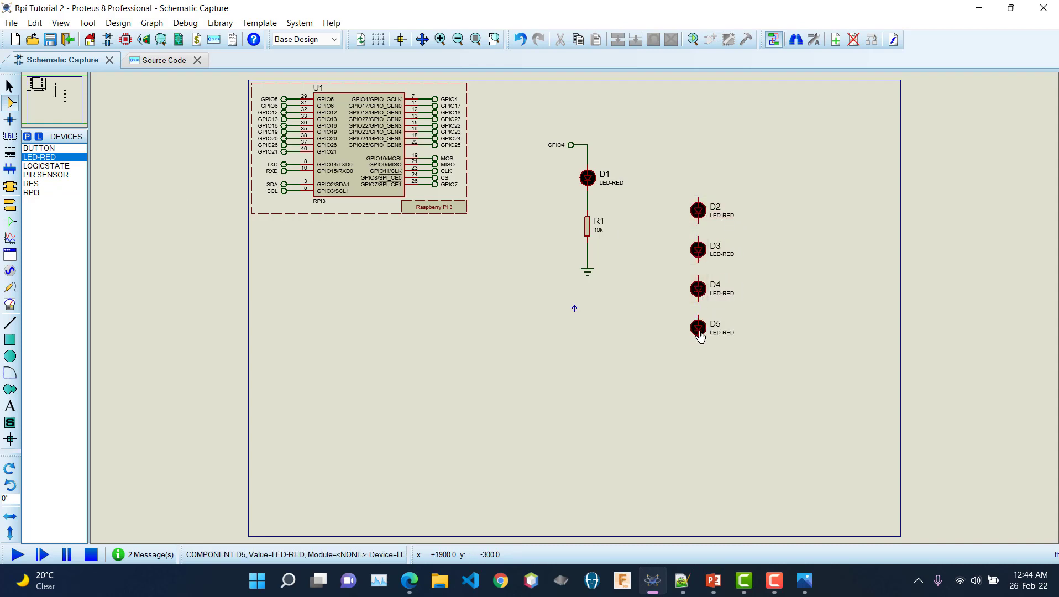
pyautogui.click(705, 365)
pyautogui.click(706, 367)
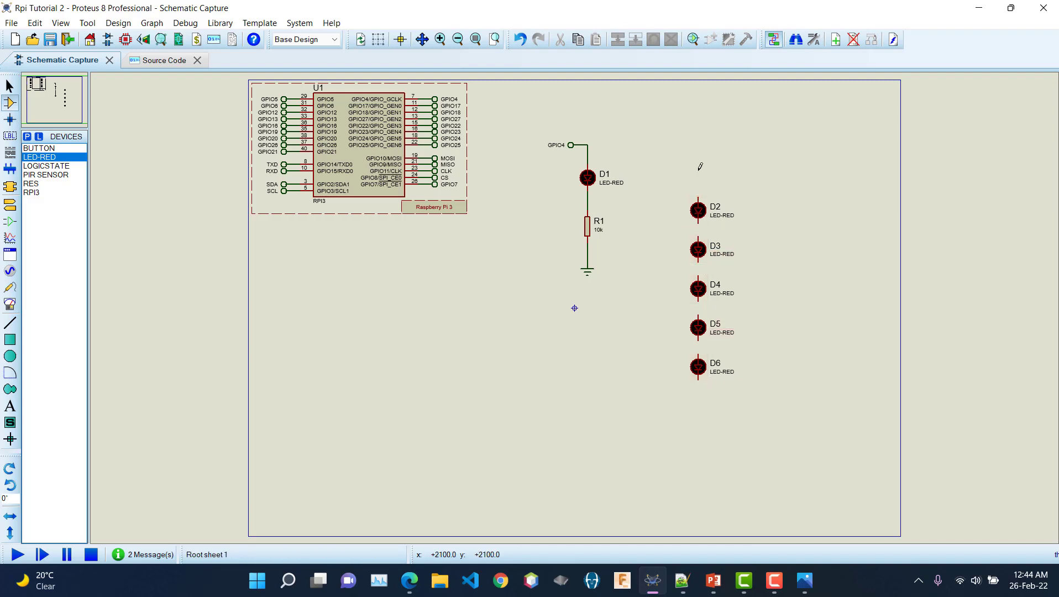
pyautogui.moveTo(660, 184); pyautogui.dragTo(777, 399)
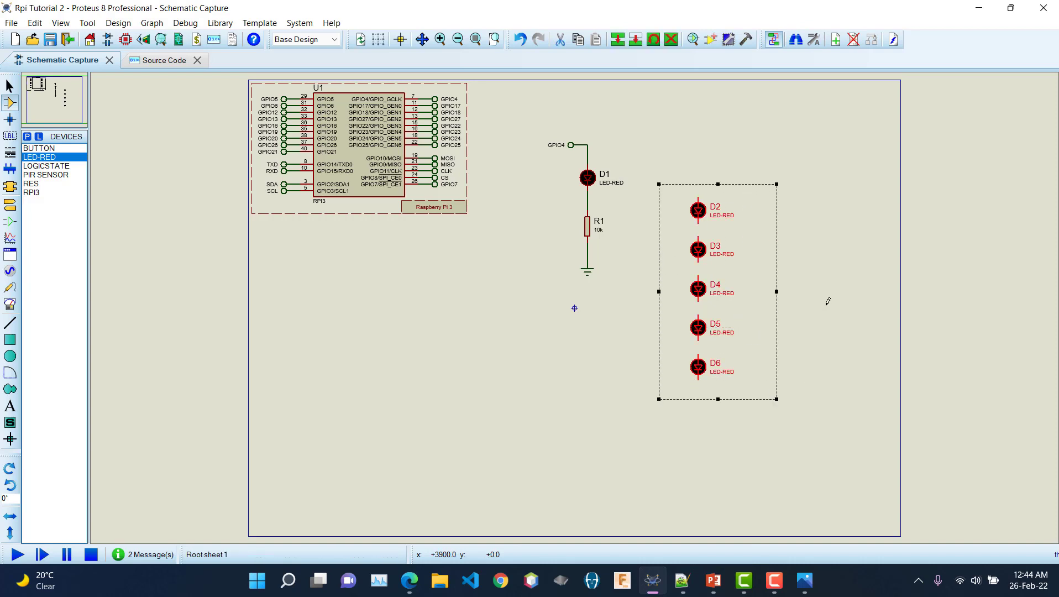
pyautogui.press('Delete')
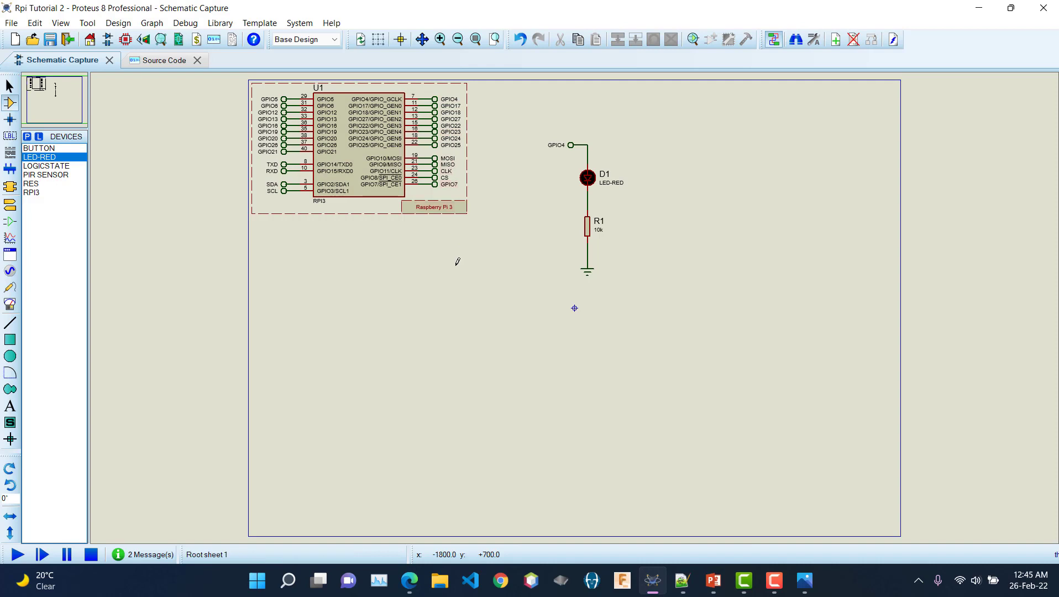
# Step: Place a BUTTON below the Pi board and a RES resistor R2 to its right
pyautogui.click(42, 149)
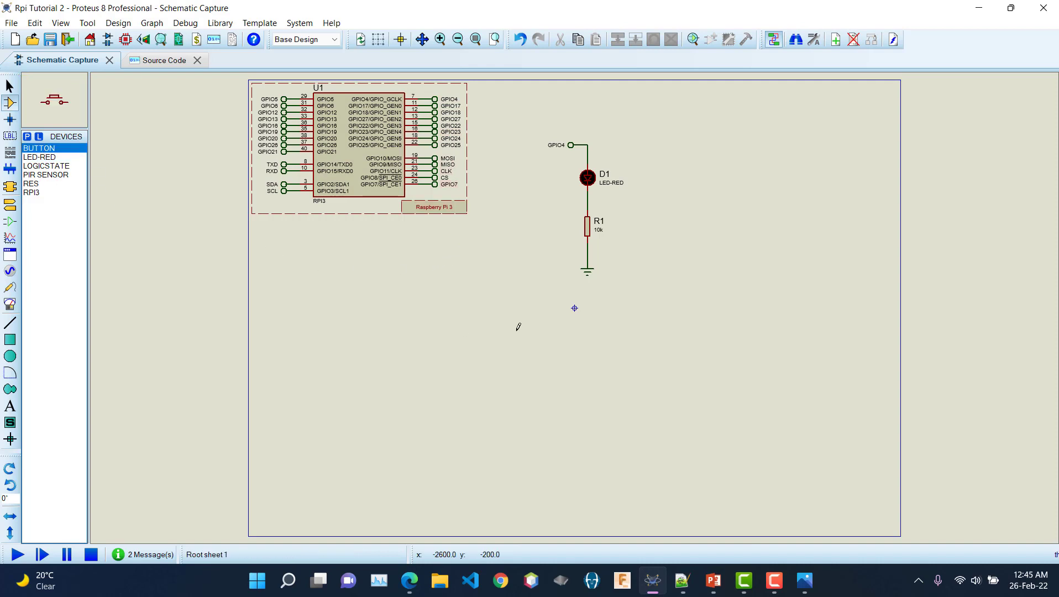
pyautogui.click(448, 288)
pyautogui.click(427, 285)
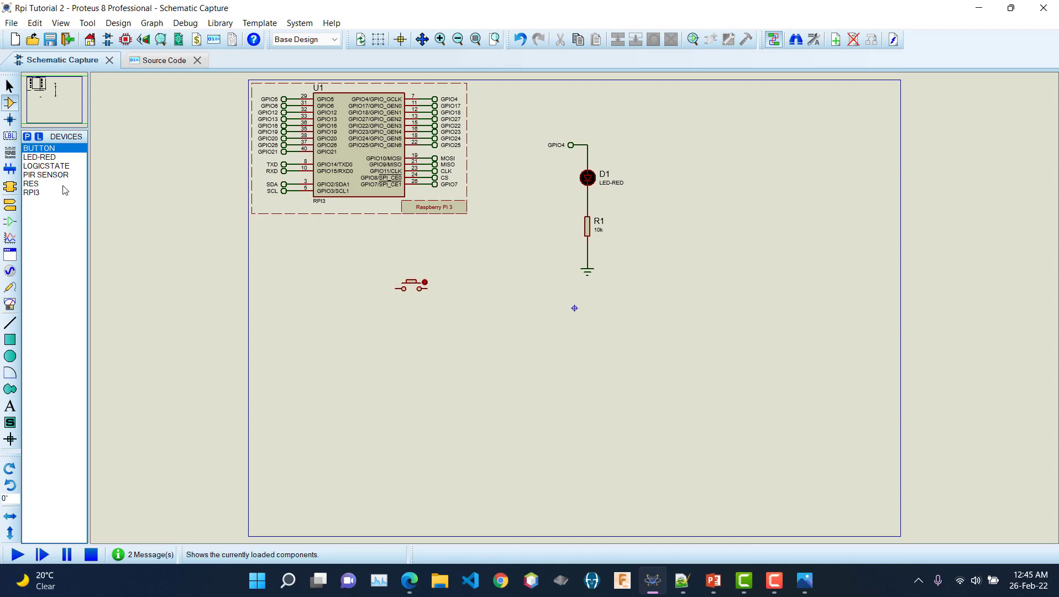
pyautogui.click(33, 184)
pyautogui.click(471, 283)
pyautogui.click(480, 288)
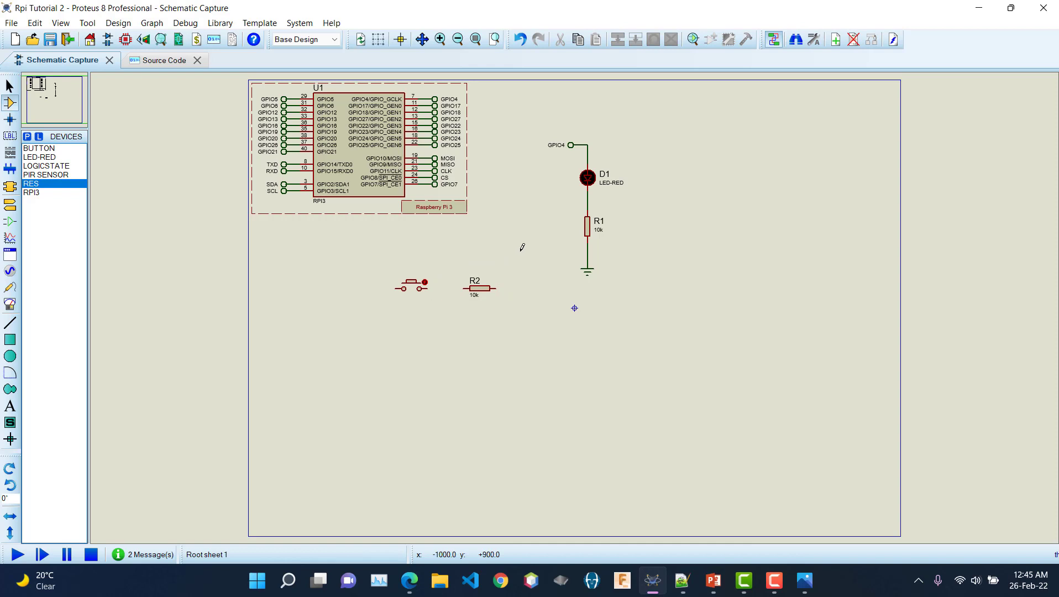
# Step: Wire the button's right pin to R2 and R2 to the R1–ground line
pyautogui.click(429, 285)
pyautogui.click(465, 288)
pyautogui.click(496, 289)
pyautogui.click(587, 255)
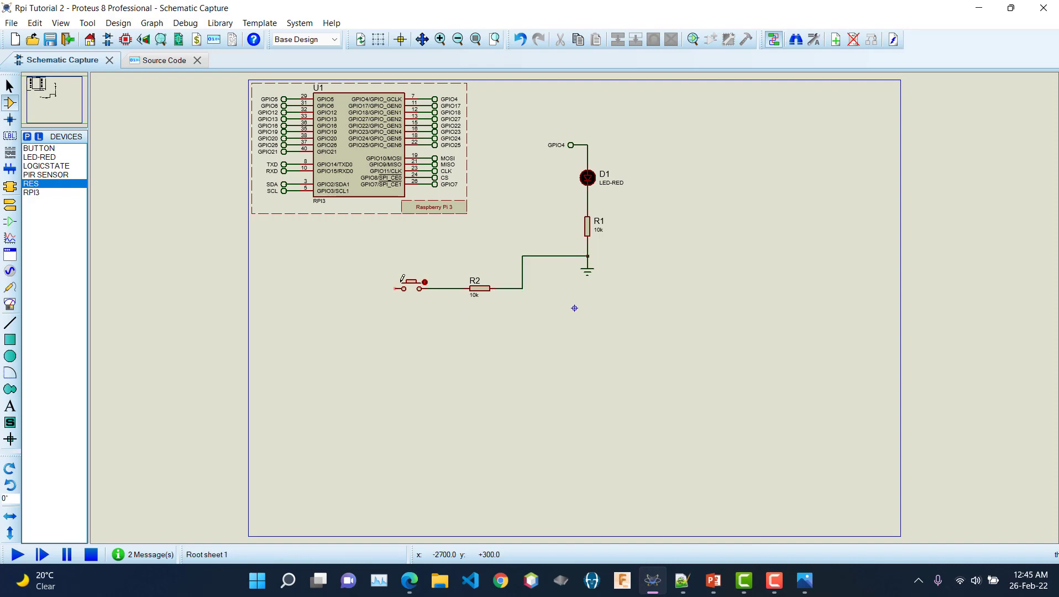
# Step: Place a POWER terminal left of the push button and wire it to the button's left pin
pyautogui.rightClick(380, 257)
pyautogui.moveTo(420, 266)
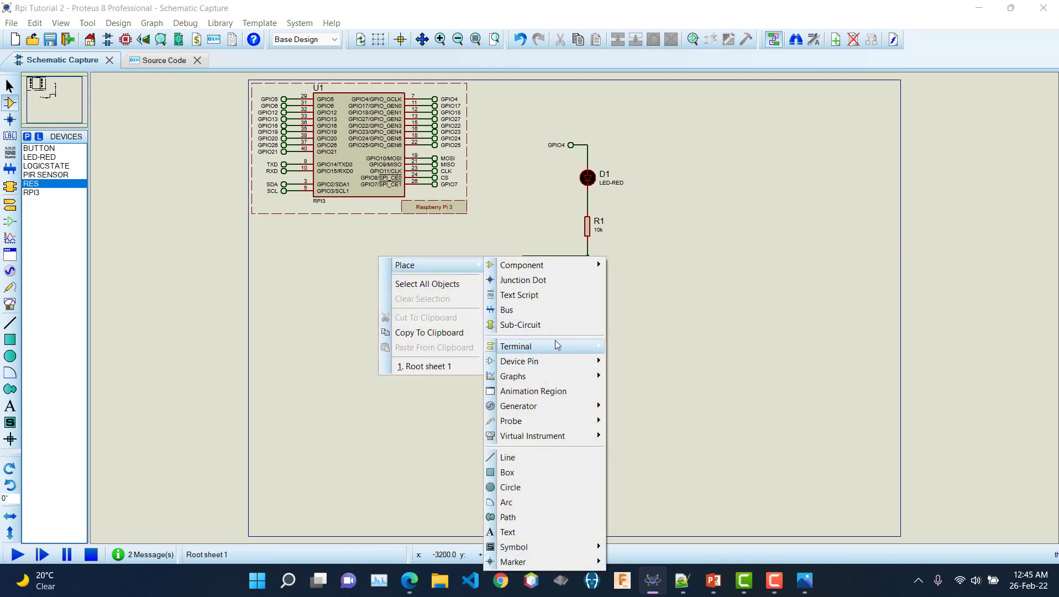
pyautogui.moveTo(557, 346)
pyautogui.click(652, 407)
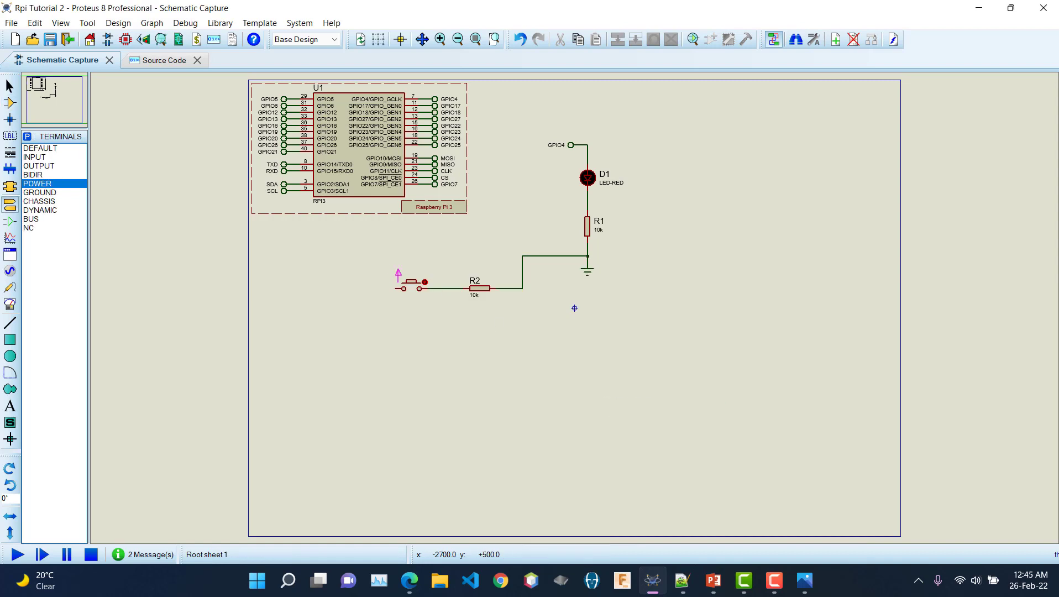
pyautogui.click(386, 269)
pyautogui.click(396, 288)
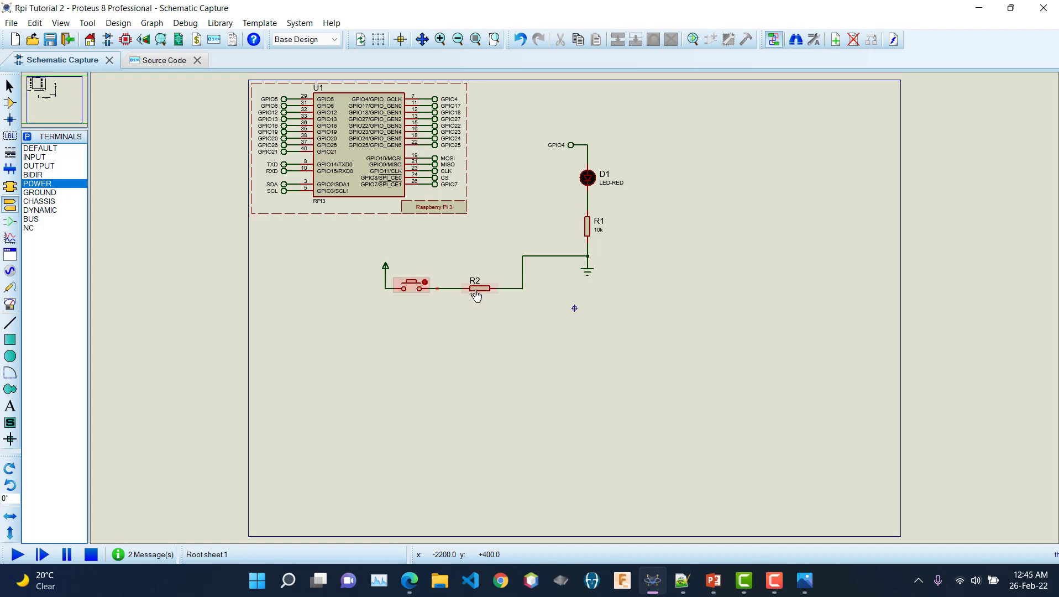
# Step: Place a DEFAULT terminal above the button and wire it down to the button–R2 junction
pyautogui.click(52, 149)
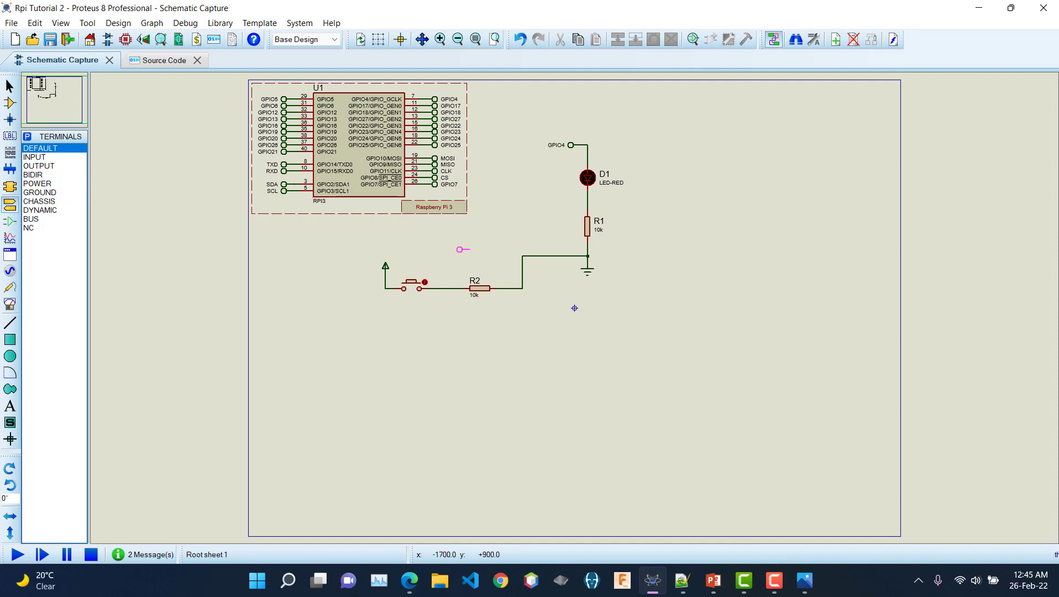
pyautogui.click(429, 250)
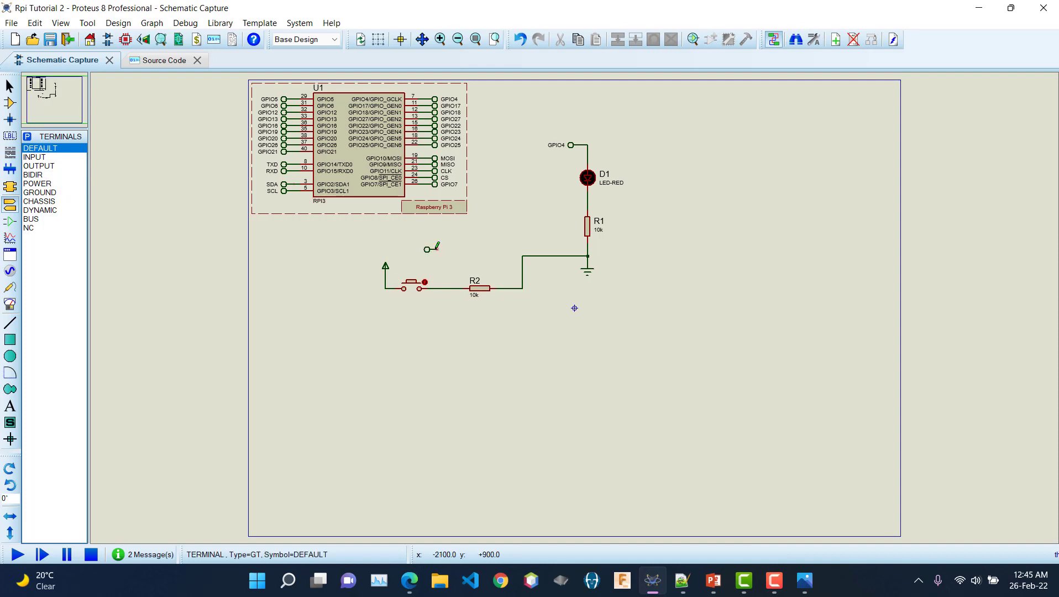
pyautogui.click(442, 250)
pyautogui.click(451, 287)
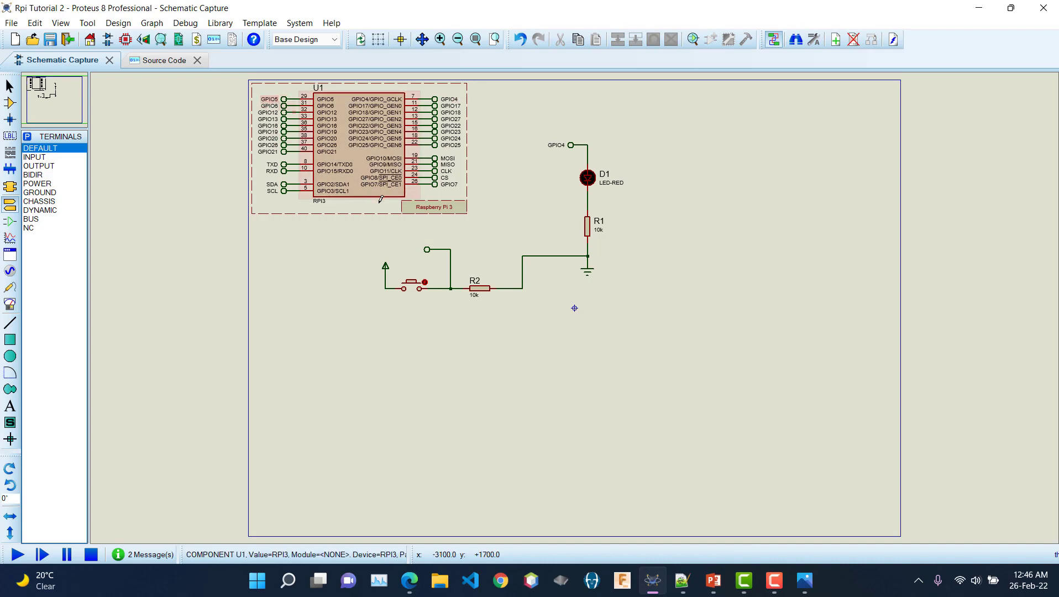
# Step: Give the default terminal at the button–R2 junction the label GPIO5
pyautogui.doubleClick(427, 249)
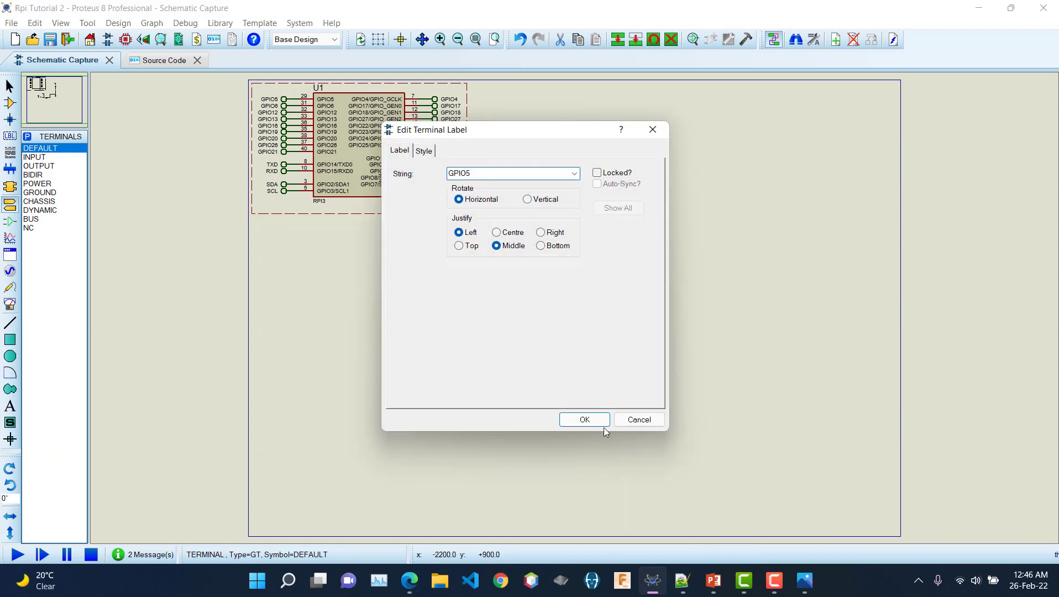
pyautogui.click(585, 419)
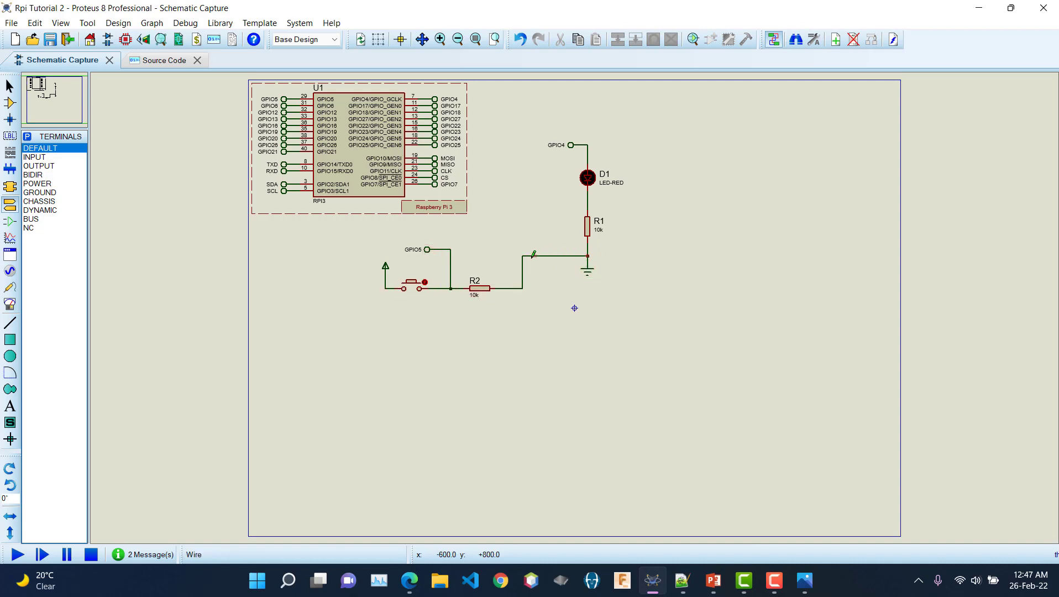
# Step: Start the simulation and zoom in on the Pi, LED and button circuit
pyautogui.click(18, 554)
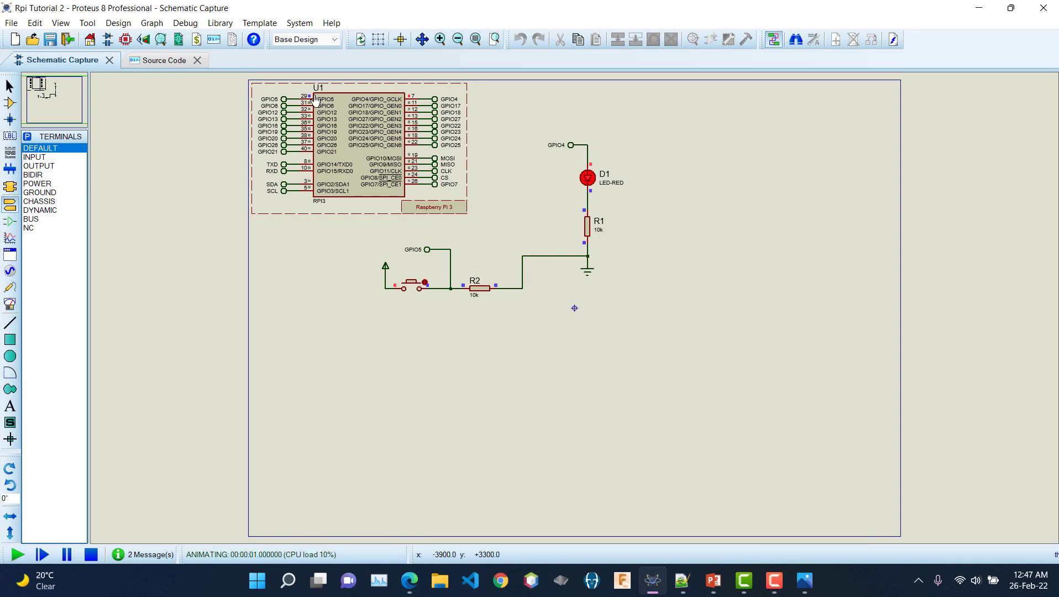
pyautogui.scroll(1, 313, 99)
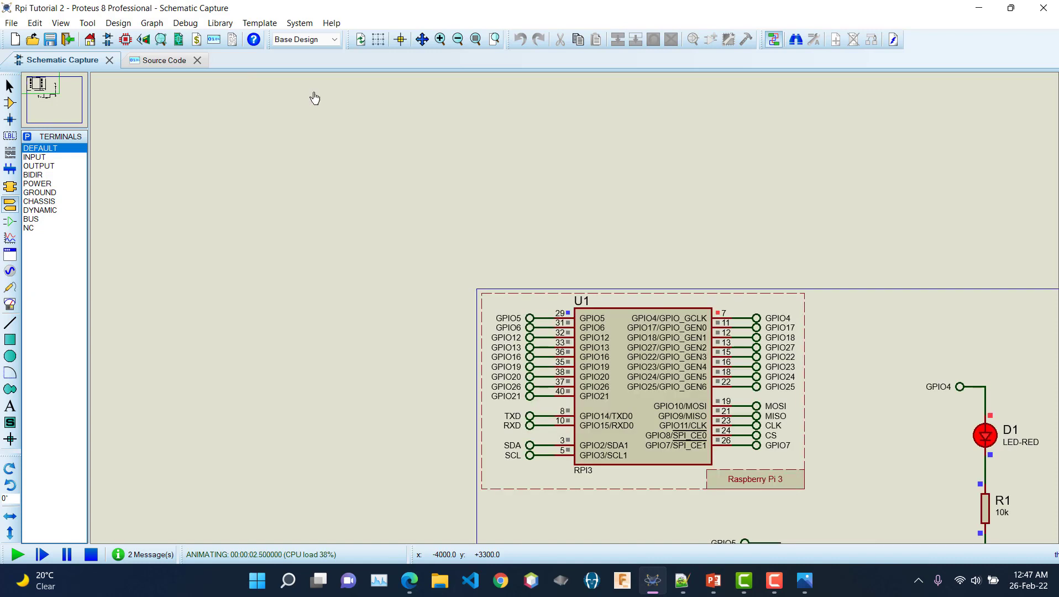
pyautogui.scroll(-1, 469, 263)
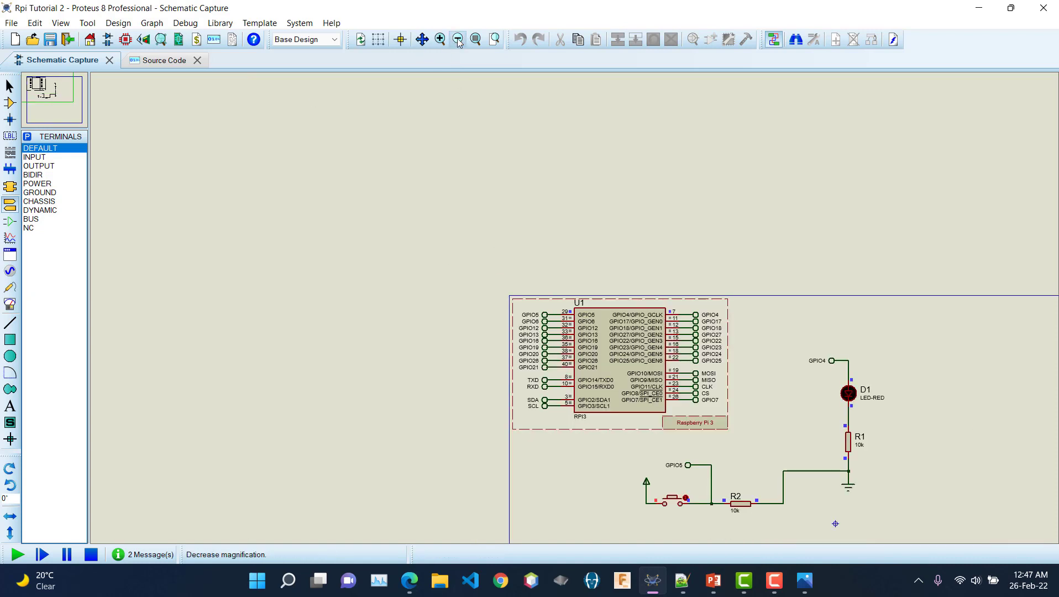
pyautogui.click(475, 39)
pyautogui.click(495, 39)
pyautogui.moveTo(237, 77); pyautogui.dragTo(659, 339)
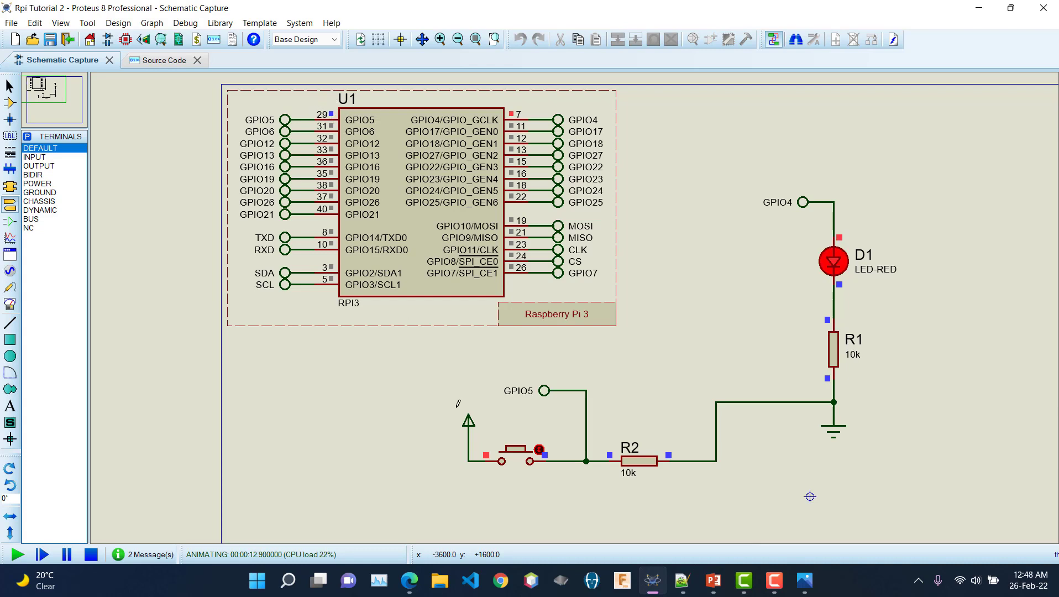
# Step: Press the push button twice while watching LED D1, then stop the simulation
pyautogui.click(525, 459)
pyautogui.click(509, 448)
pyautogui.click(90, 554)
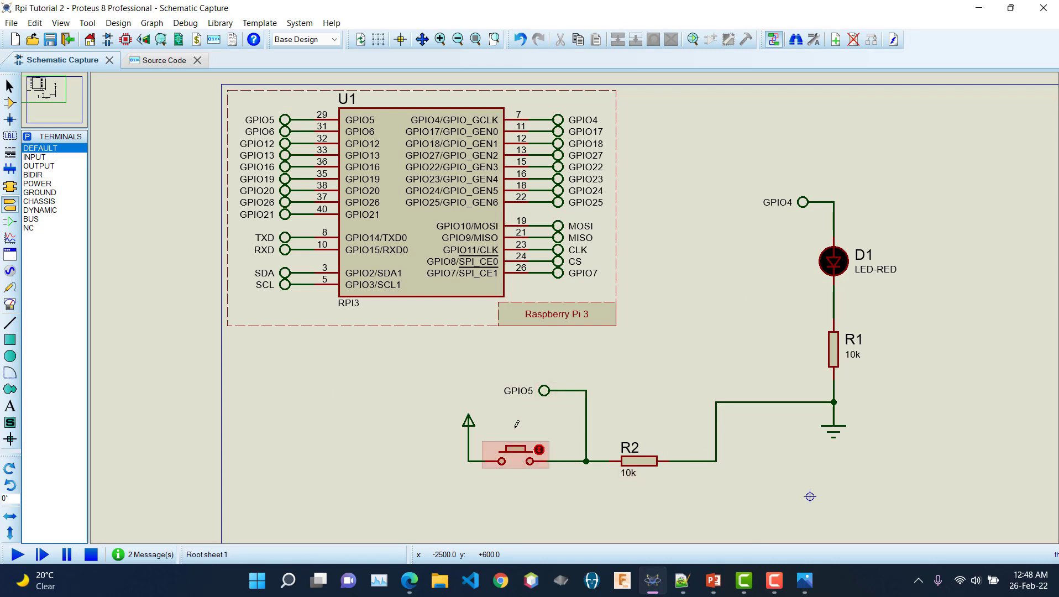
pyautogui.click(517, 445)
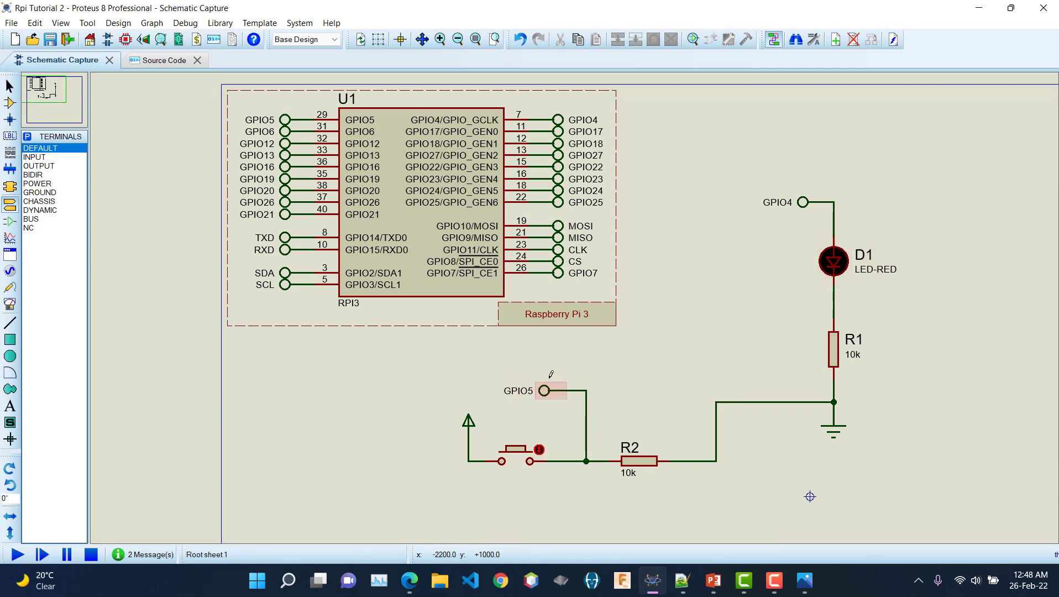
# Step: In main.py, add the line 'button = 5' after 'led = 4'
pyautogui.click(152, 60)
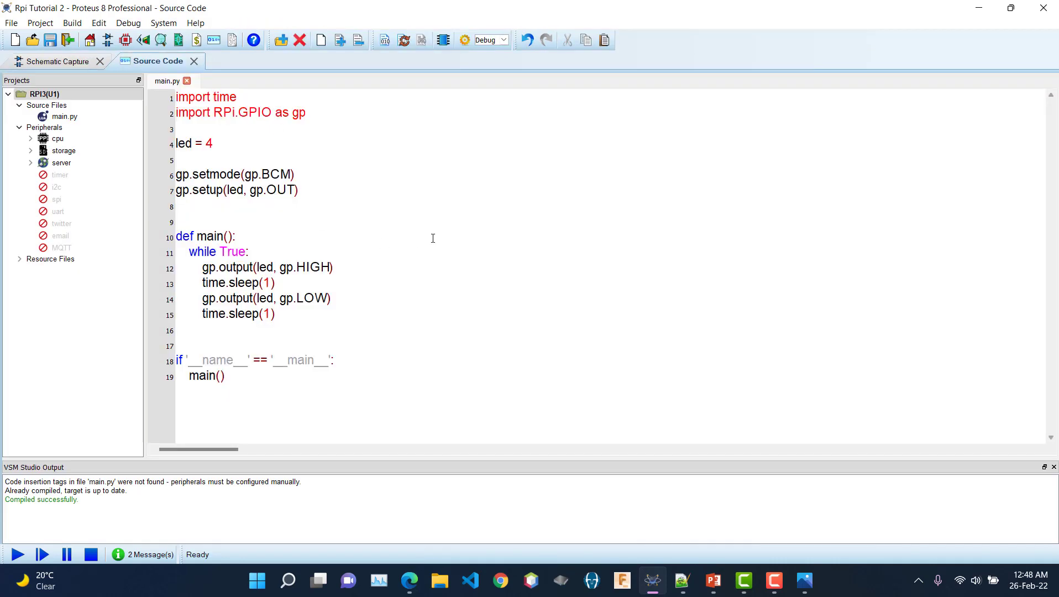
pyautogui.click(261, 243)
pyautogui.click(339, 192)
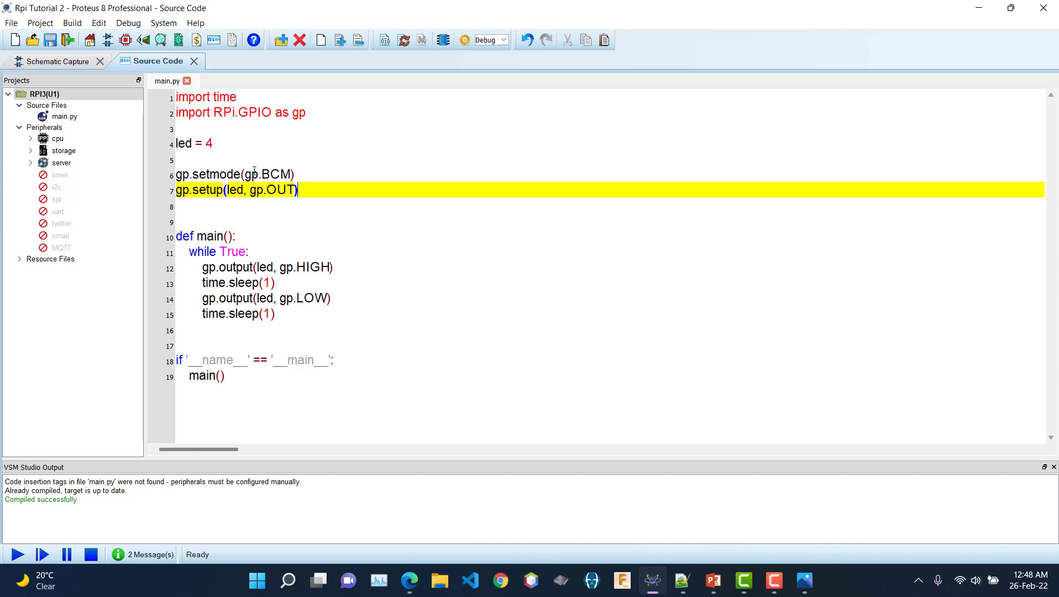
pyautogui.click(246, 143)
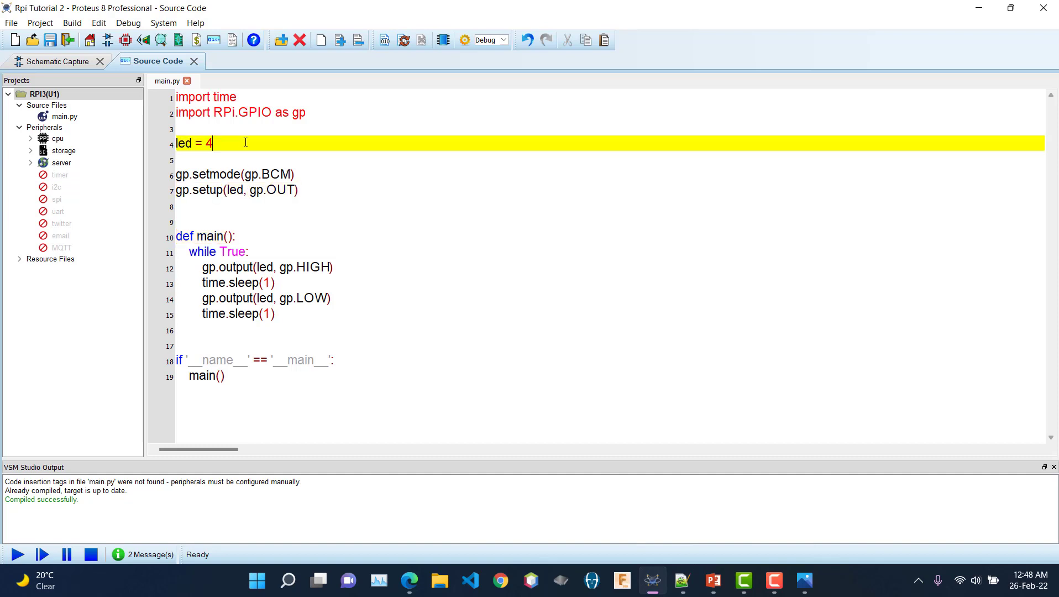
pyautogui.press('Return')
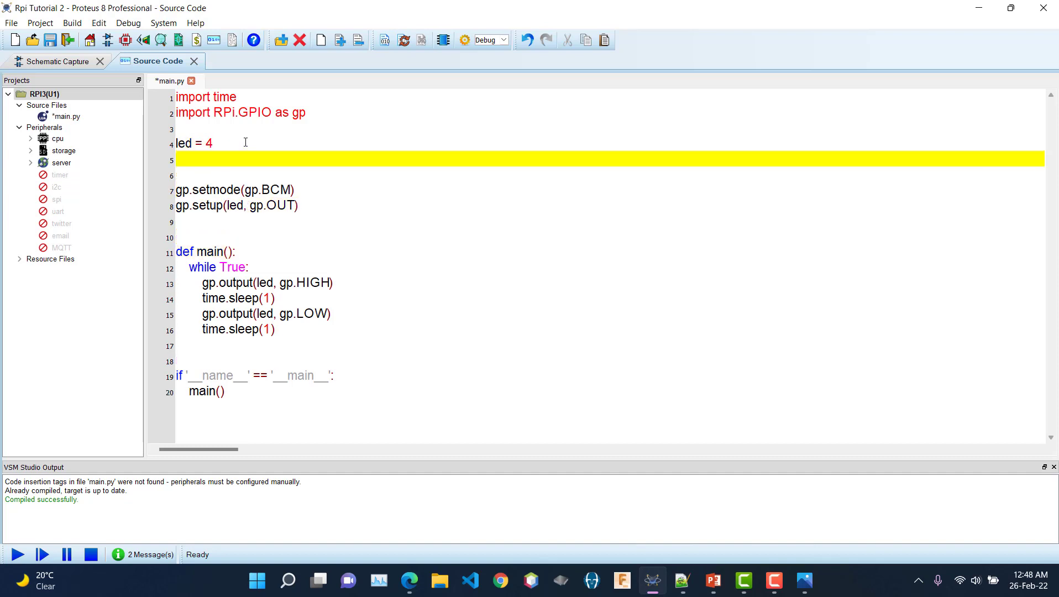
pyautogui.write('button = 5')
# Step: Duplicate the gp.setup(led, gp.OUT) line onto a new line 9
pyautogui.moveTo(337, 200); pyautogui.dragTo(186, 203)
pyautogui.click(184, 204)
pyautogui.click(319, 204)
pyautogui.moveTo(319, 205); pyautogui.dragTo(204, 206)
pyautogui.click(203, 206)
pyautogui.moveTo(315, 199); pyautogui.dragTo(177, 211)
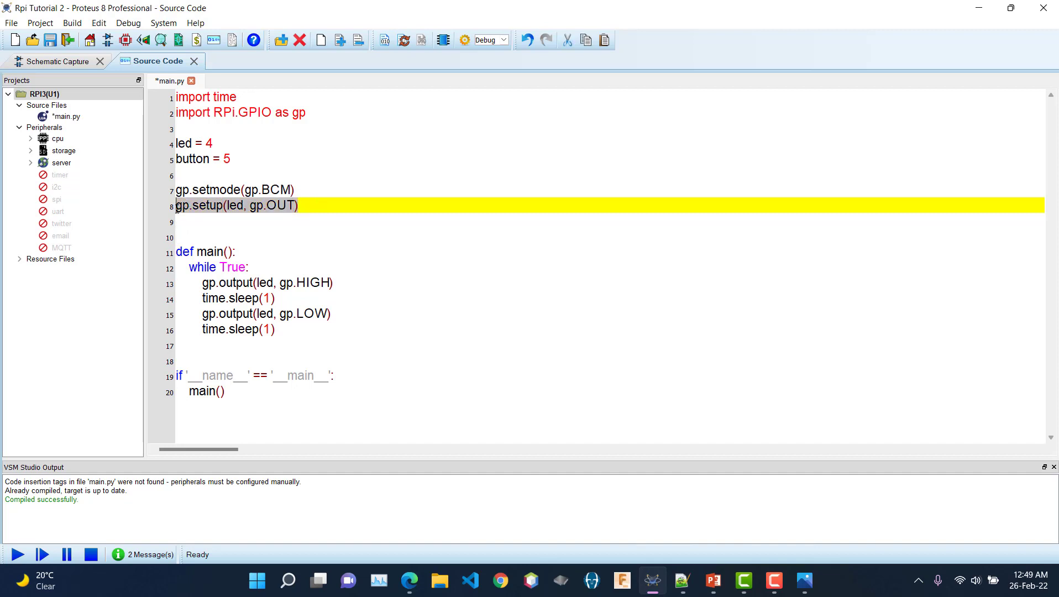
pyautogui.hotkey('ctrl', 'c')
pyautogui.click(333, 202)
pyautogui.press('Return')
pyautogui.hotkey('ctrl', 'v')
# Step: Edit the duplicated line to read gp.setup(button, gp.IN)
pyautogui.doubleClick(239, 221)
pyautogui.write('button')
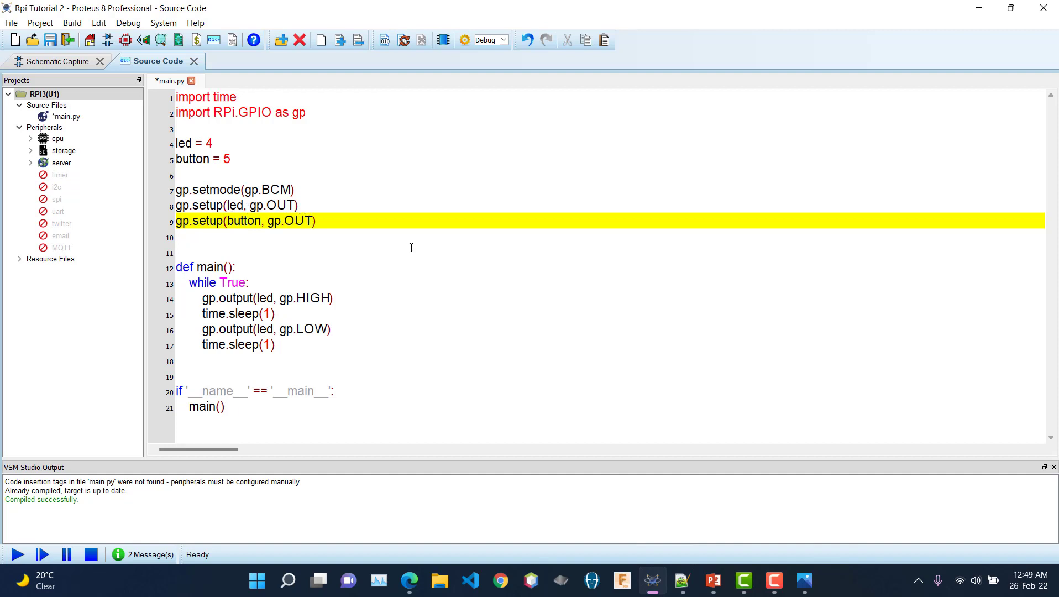
pyautogui.press('BackSpace')
pyautogui.press('BackSpace')
pyautogui.press('BackSpace')
pyautogui.write('IN')
# Step: Add 'if gp.input(button):' as the first line inside the while True loop
pyautogui.click(277, 284)
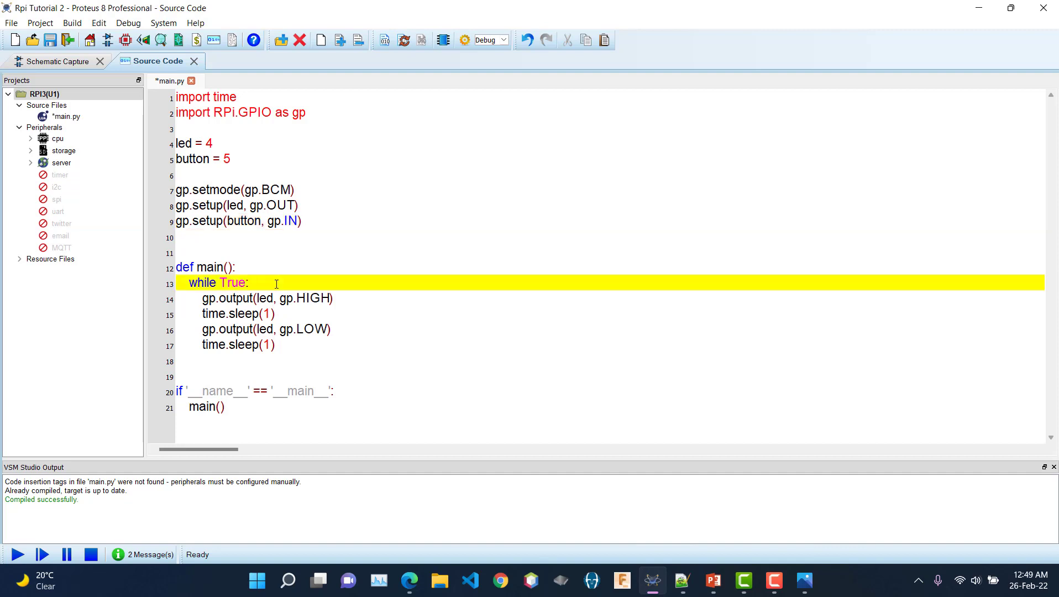
pyautogui.press('Return')
pyautogui.press('Tab')
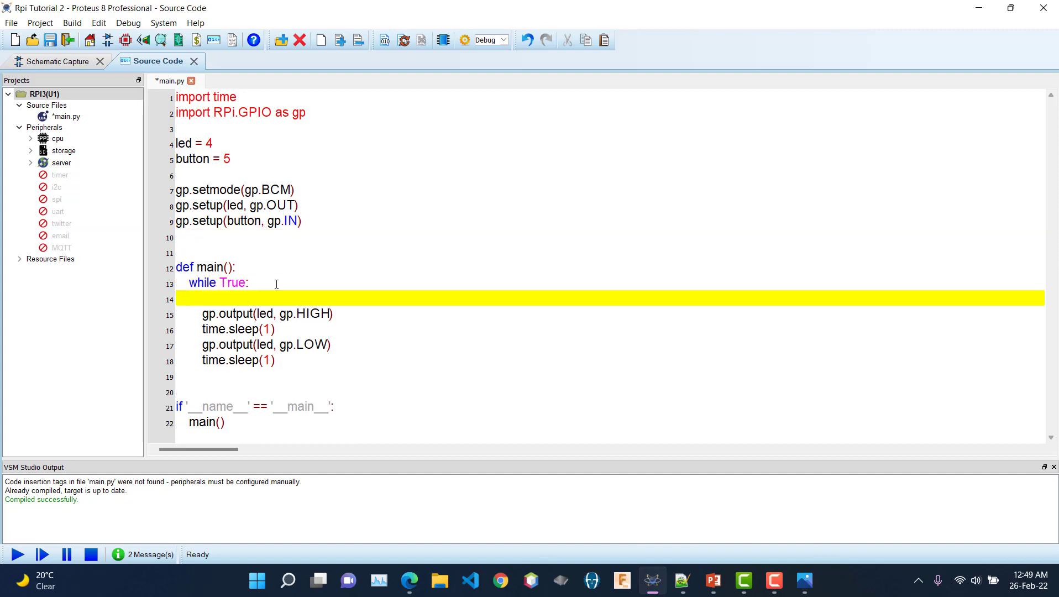
pyautogui.write('if gp.')
pyautogui.write('input(button):')
pyautogui.press('Return')
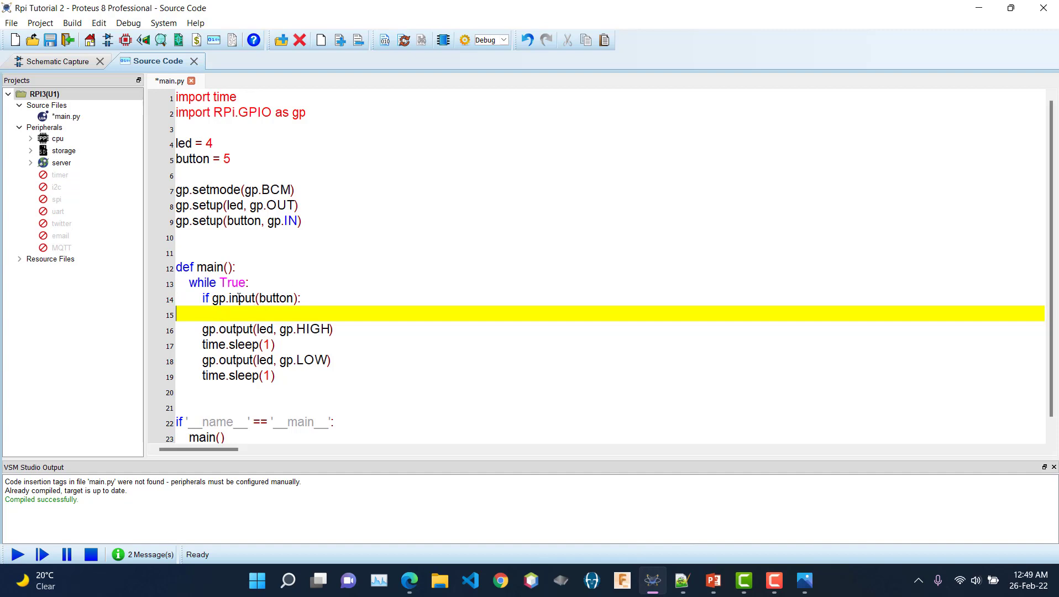
pyautogui.moveTo(213, 298); pyautogui.dragTo(300, 298)
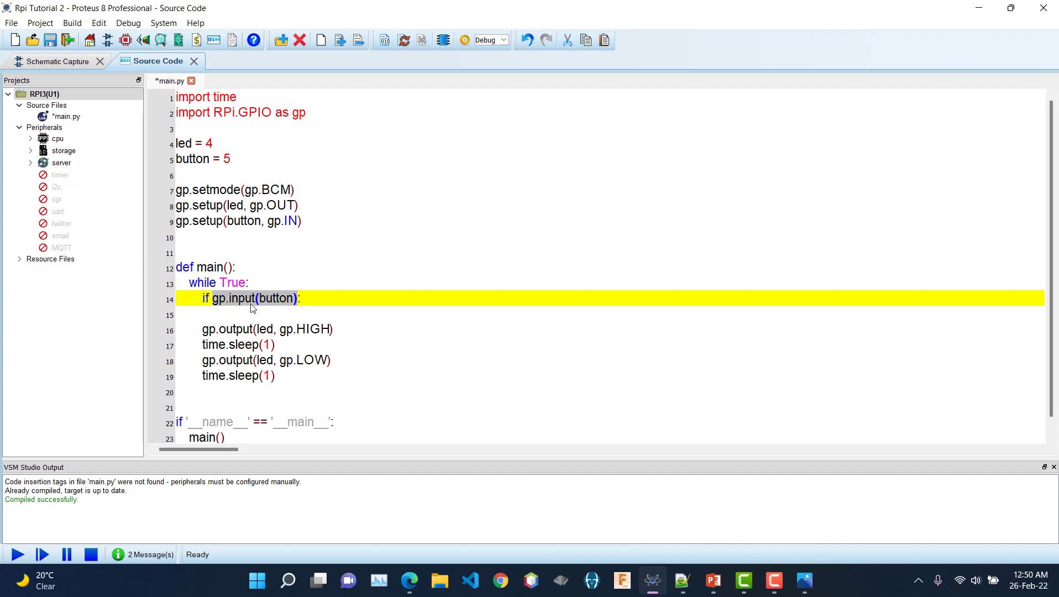
# Step: Move the gp.output(led, gp.HIGH) line under the if and add an else: branch
pyautogui.click(263, 313)
pyautogui.moveTo(203, 331); pyautogui.dragTo(335, 330)
pyautogui.hotkey('ctrl', 'x')
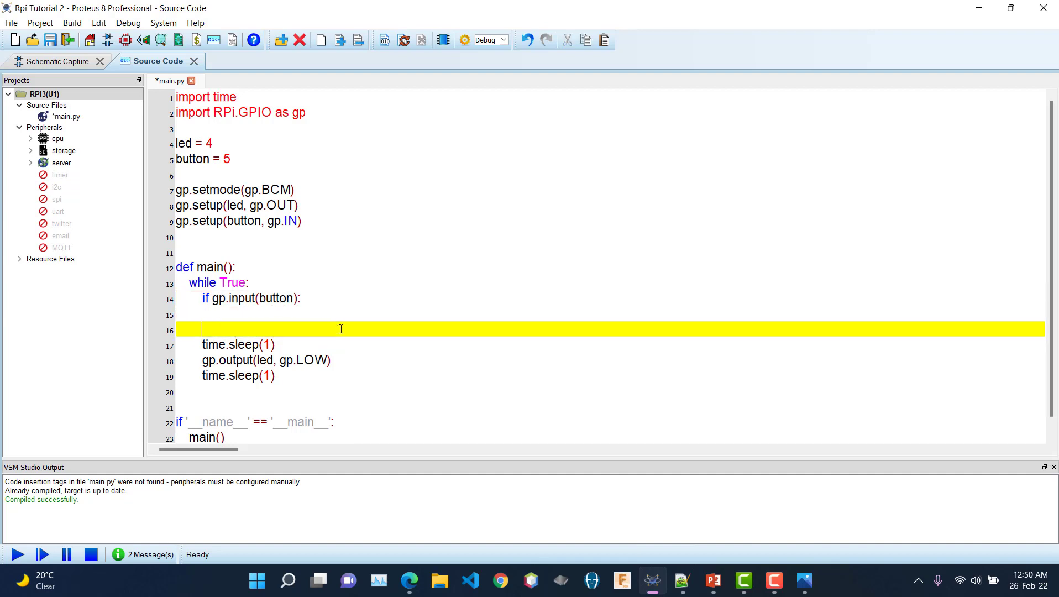
pyautogui.click(259, 310)
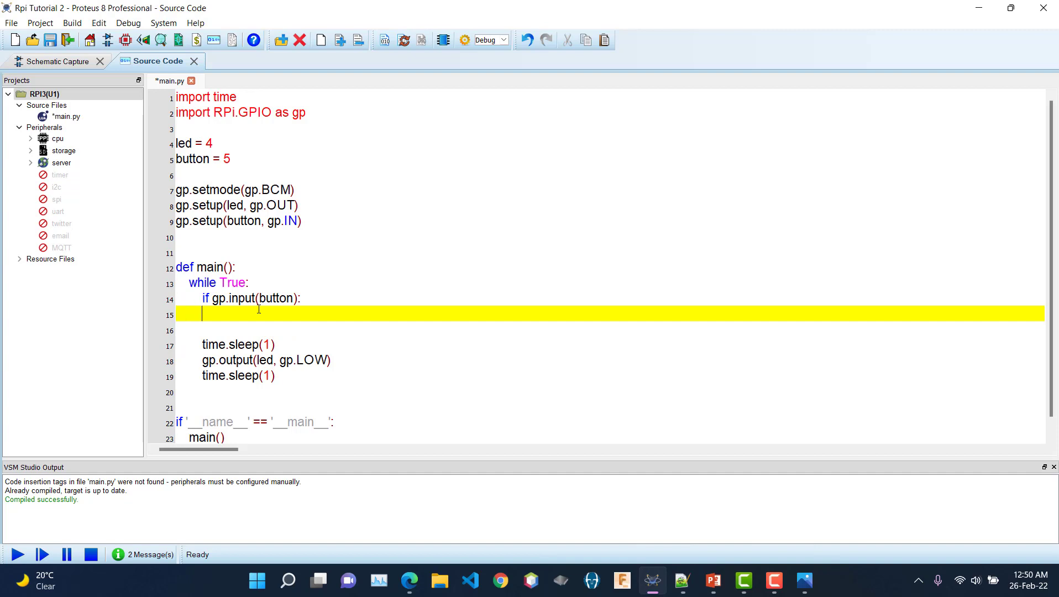
pyautogui.hotkey('ctrl', 'v')
pyautogui.press('Return')
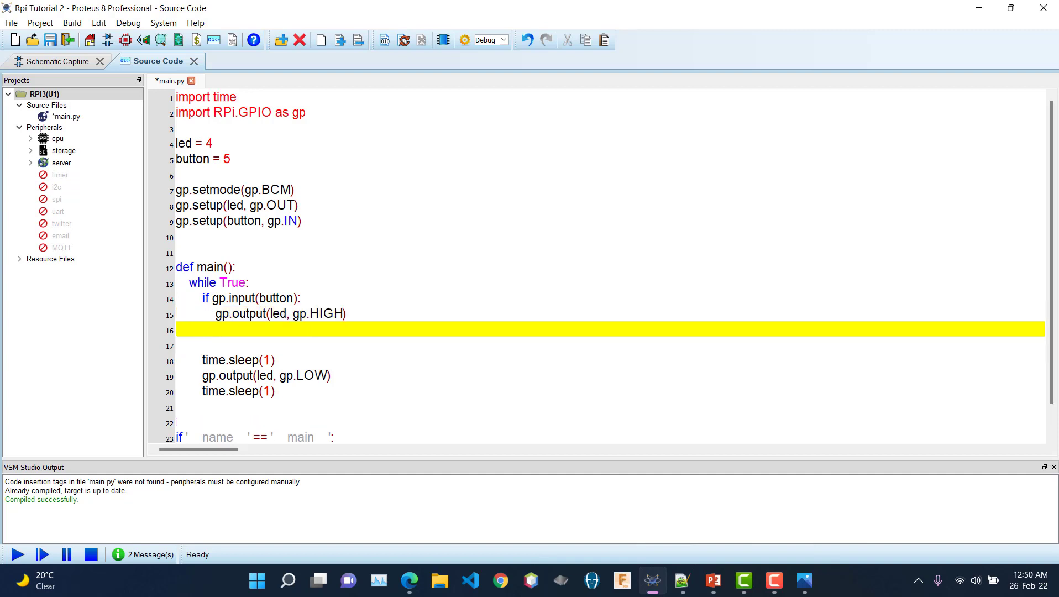
pyautogui.write('else:')
pyautogui.press('Return')
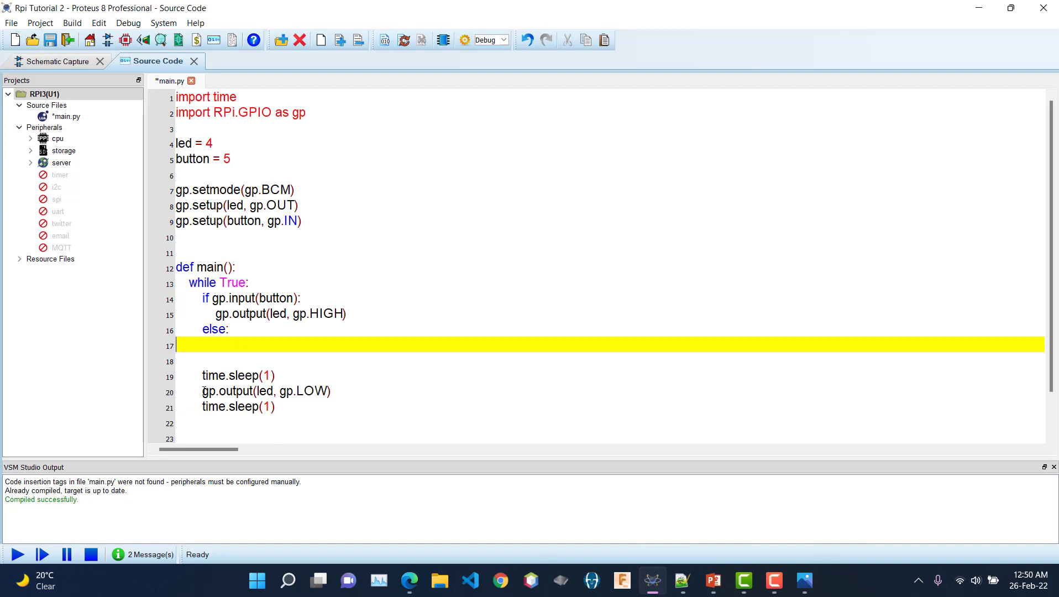
# Step: Move the gp.output(led, gp.LOW) line under else and delete the leftover time.sleep lines
pyautogui.moveTo(201, 391); pyautogui.dragTo(350, 391)
pyautogui.hotkey('ctrl', 'x')
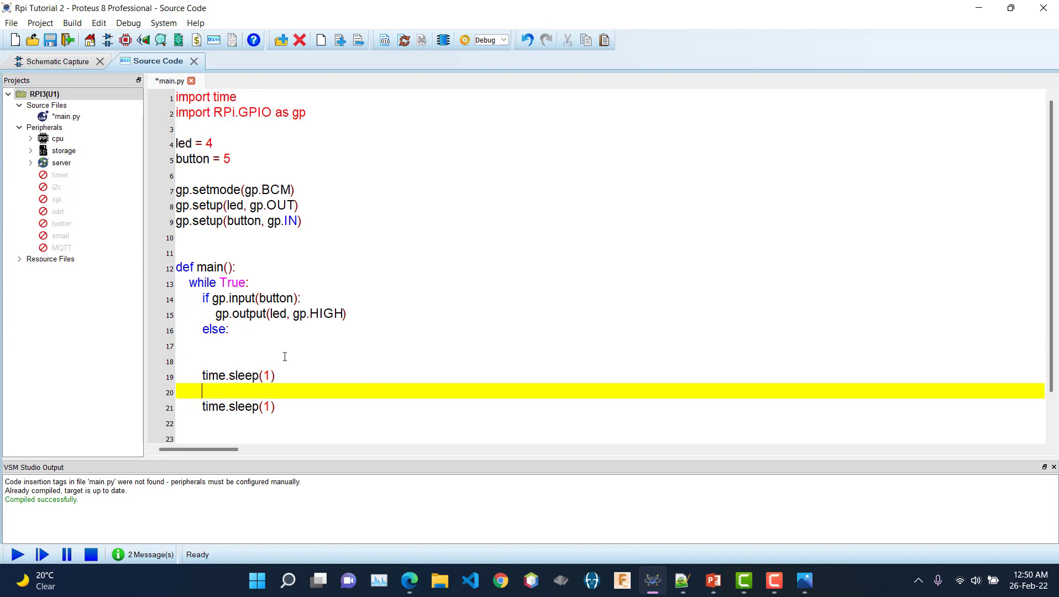
pyautogui.click(236, 340)
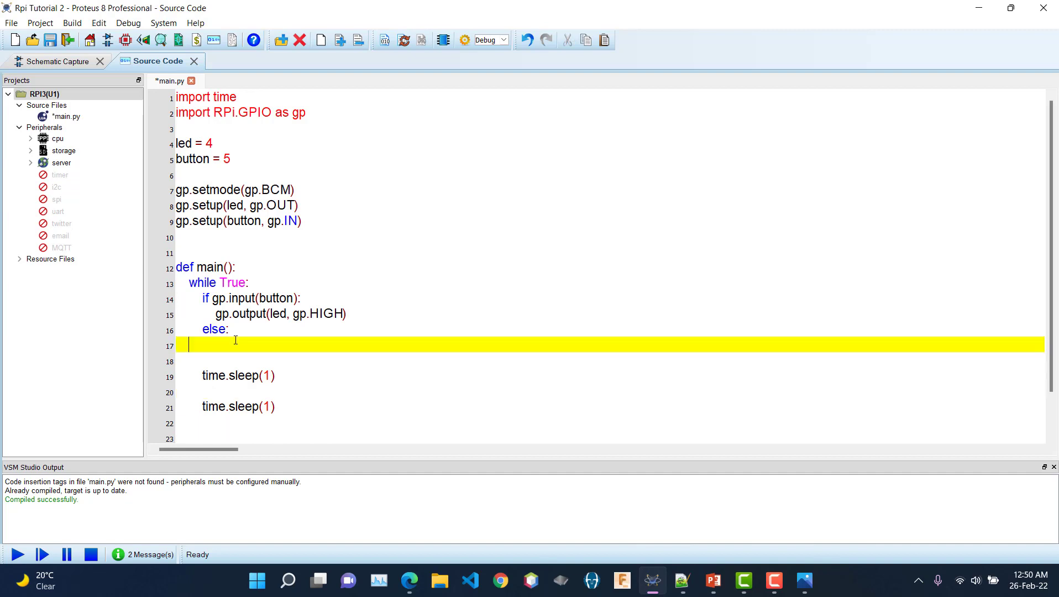
pyautogui.hotkey('ctrl', 'v')
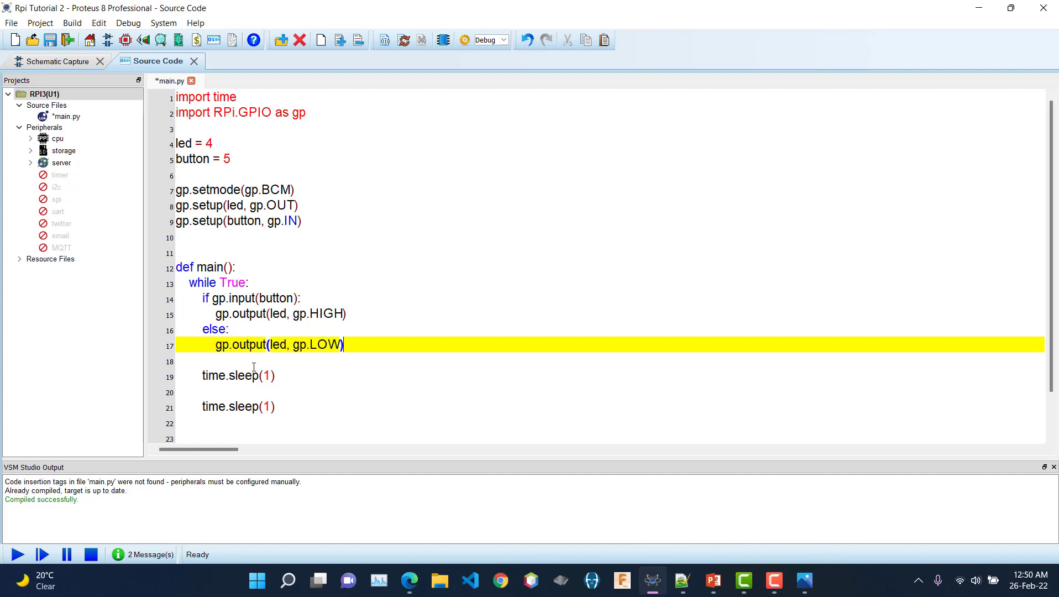
pyautogui.scroll(-1, 306, 416)
pyautogui.moveTo(325, 367); pyautogui.dragTo(175, 314)
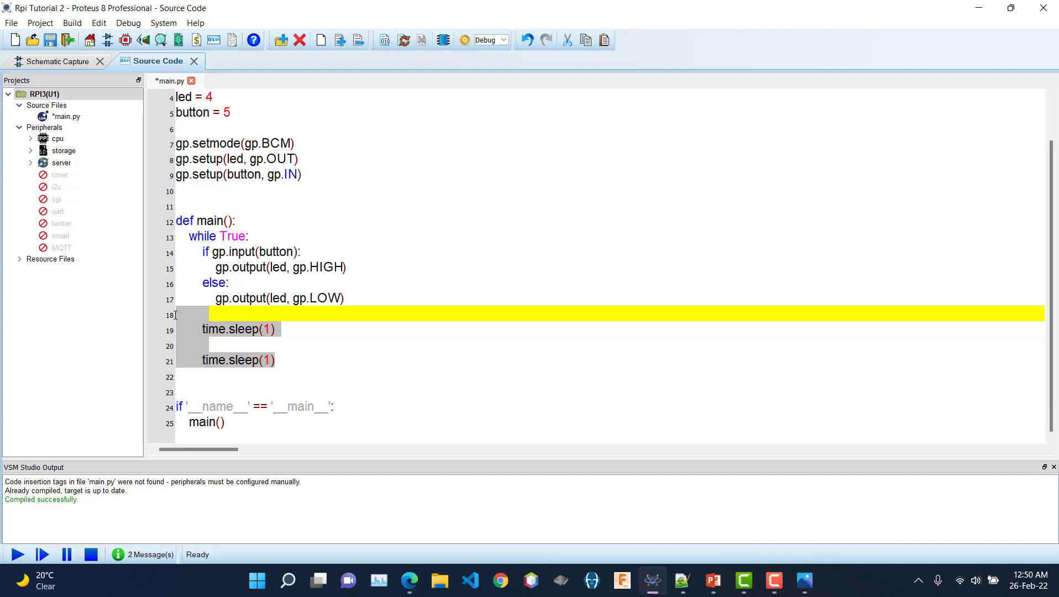
pyautogui.press('Delete')
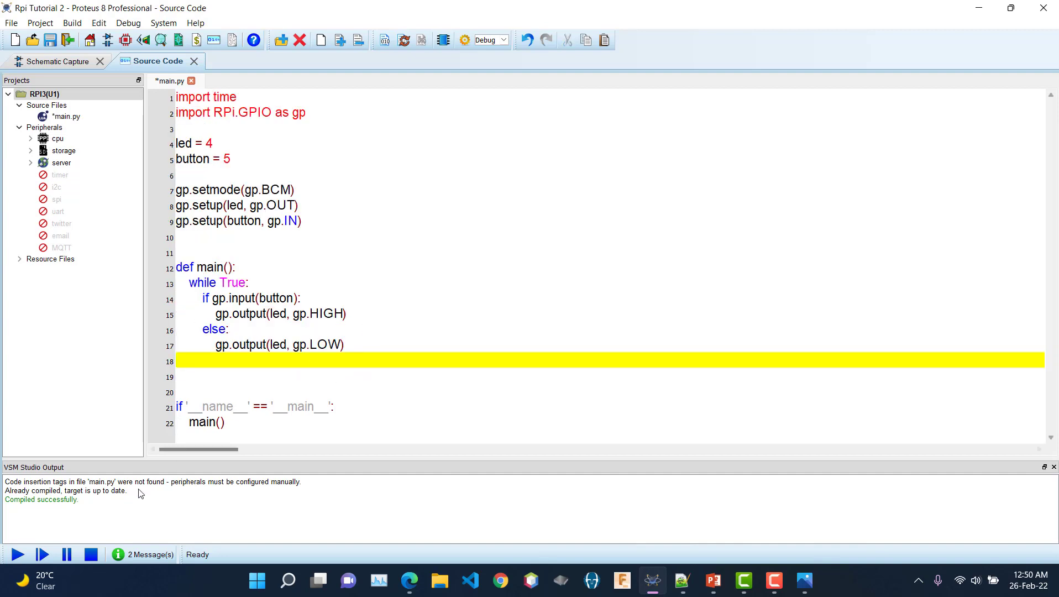
# Step: Run the simulation, press and release the push button repeatedly to light D1, then stop
pyautogui.click(15, 556)
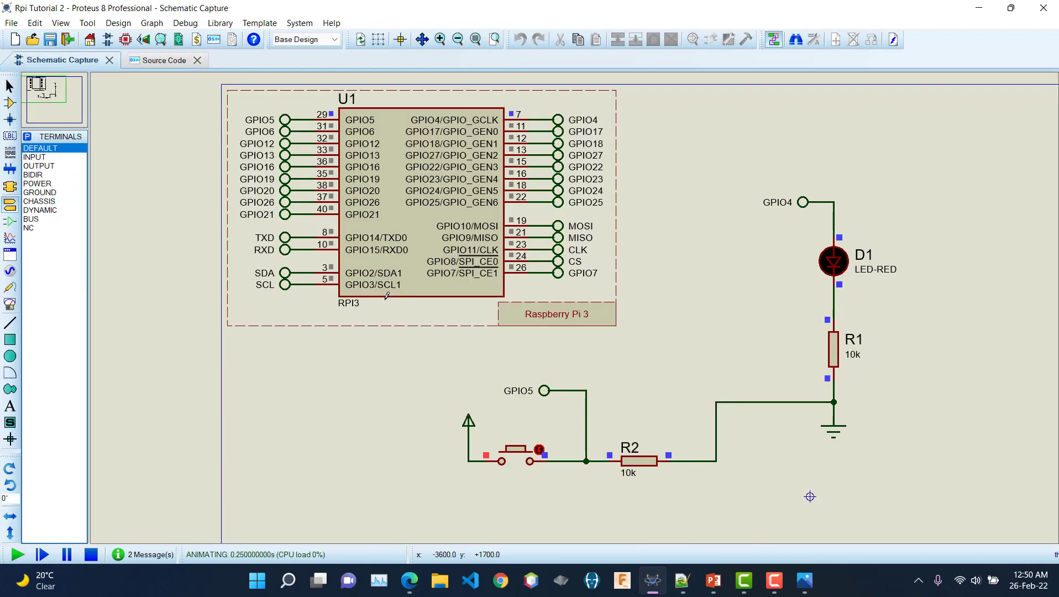
pyautogui.click(518, 459)
pyautogui.click(518, 459)
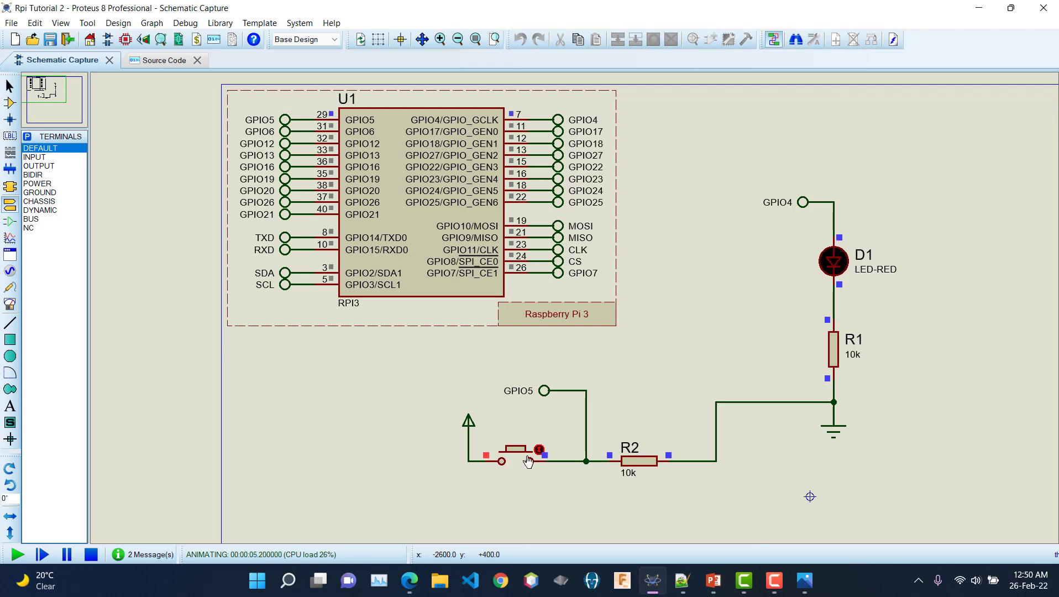
pyautogui.click(517, 461)
pyautogui.click(516, 461)
pyautogui.click(516, 461)
pyautogui.click(516, 461)
pyautogui.click(517, 461)
pyautogui.click(91, 555)
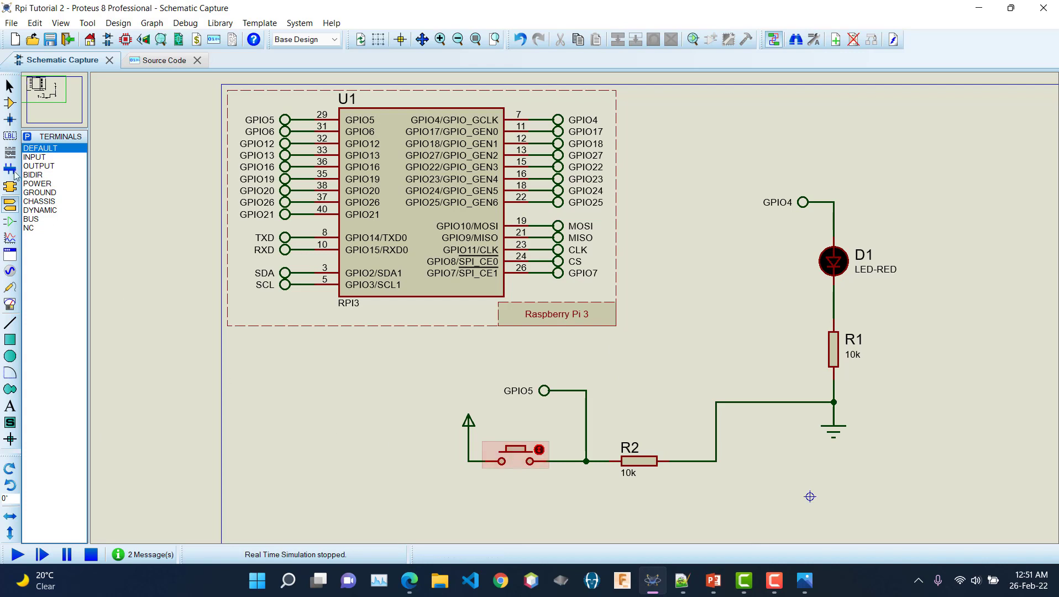
# Step: Place a second BUTTON component left of the circuit
pyautogui.click(10, 104)
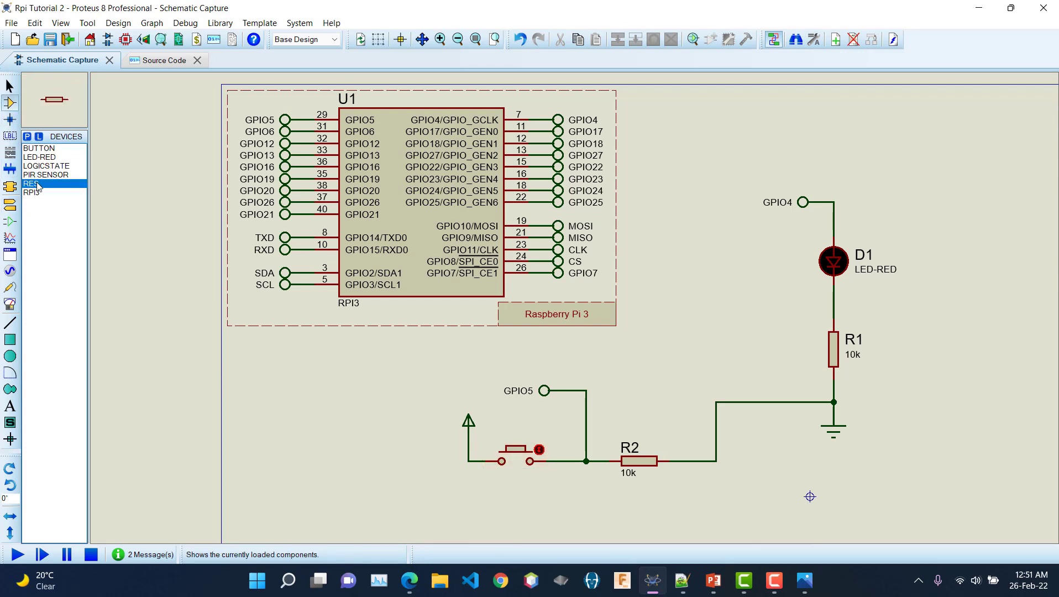
pyautogui.click(44, 157)
pyautogui.click(39, 148)
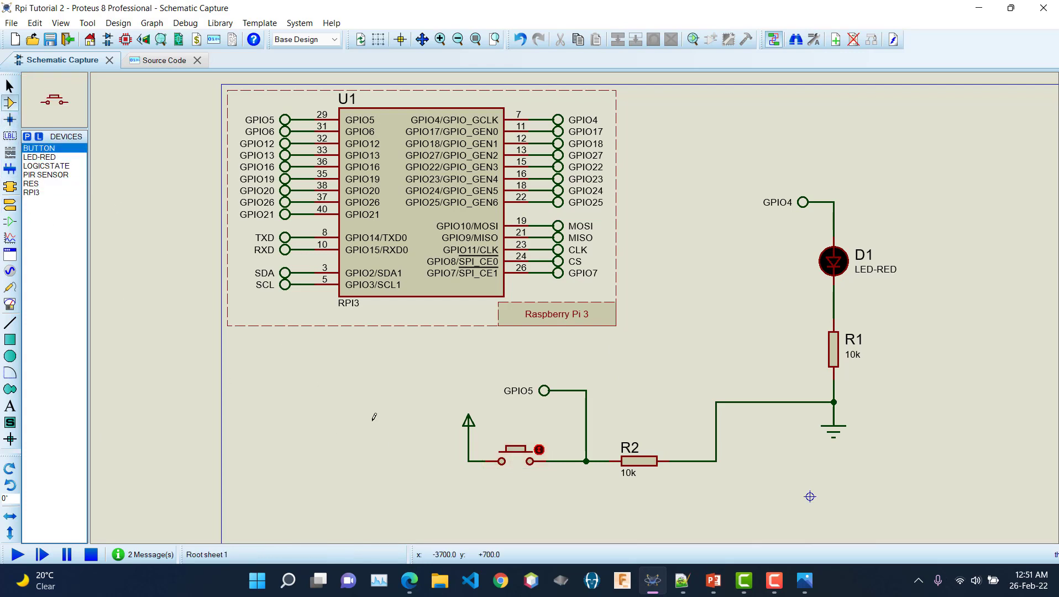
pyautogui.click(398, 456)
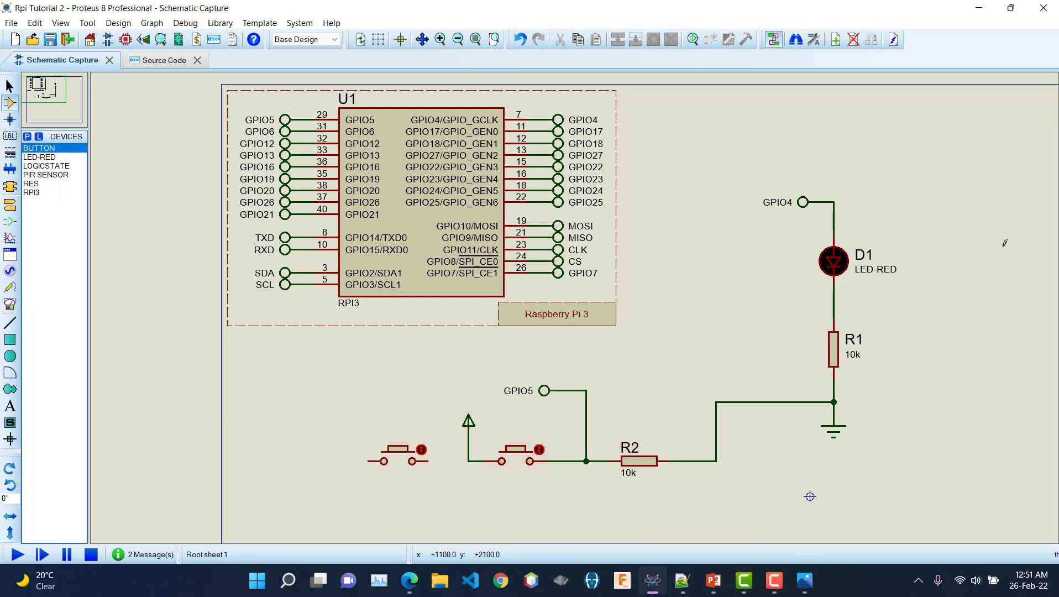
# Step: Place five LED-RED parts, D2 to D6, in a column on the right side
pyautogui.click(42, 158)
pyautogui.click(957, 230)
pyautogui.click(956, 288)
pyautogui.click(959, 338)
pyautogui.click(954, 356)
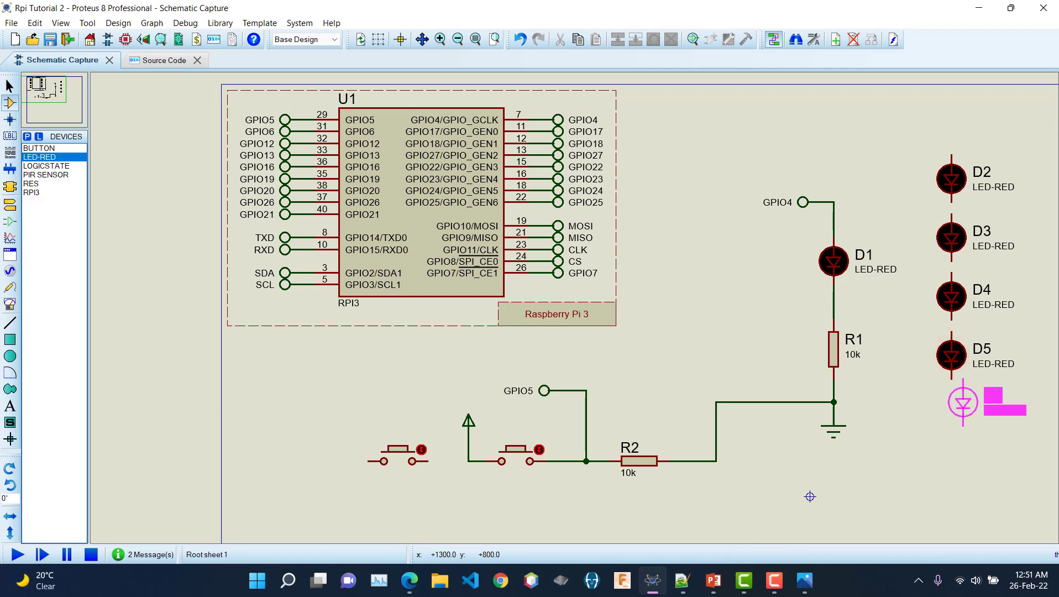
pyautogui.click(952, 414)
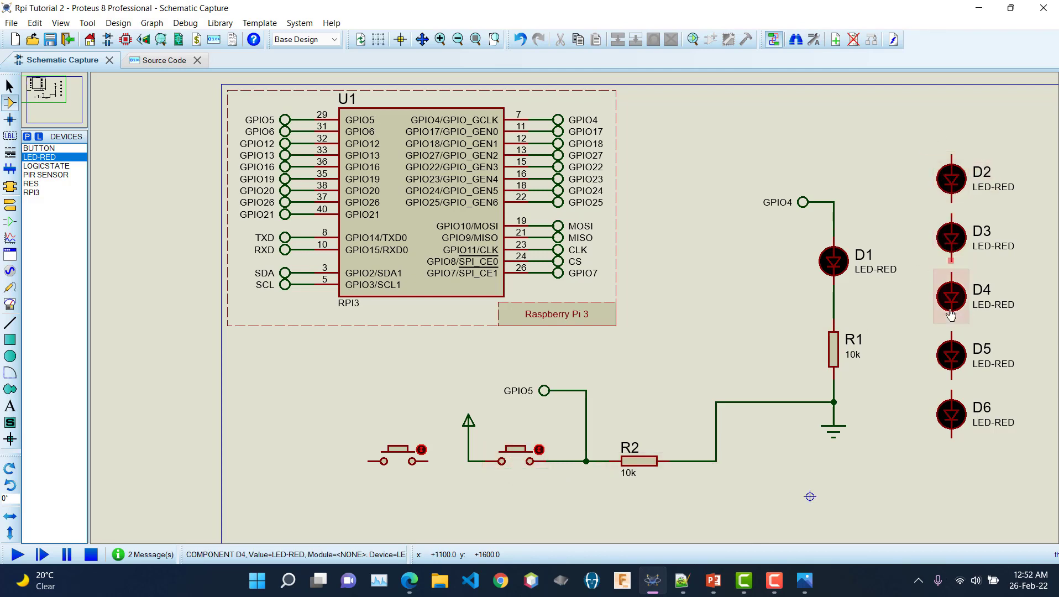
# Step: Box-select the five red LEDs D2–D6 on the right and delete them
pyautogui.moveTo(904, 131); pyautogui.dragTo(1031, 455)
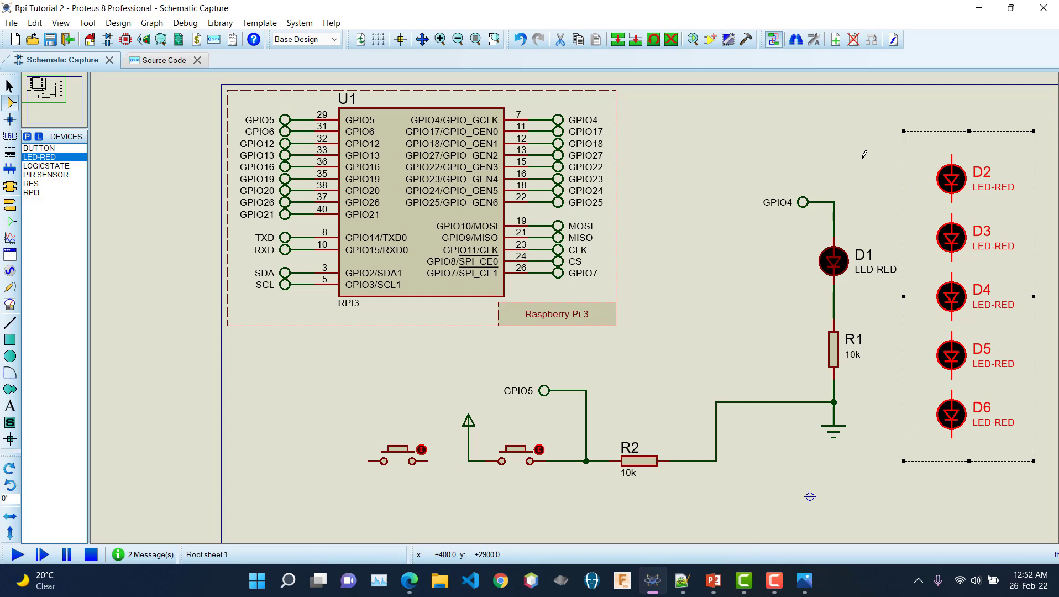
pyautogui.press('Delete')
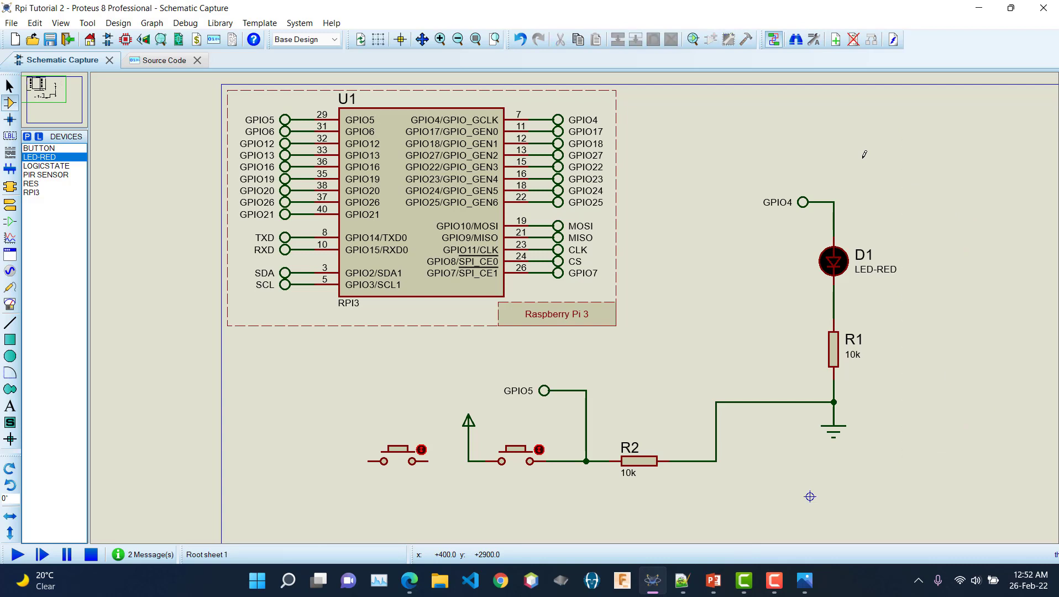